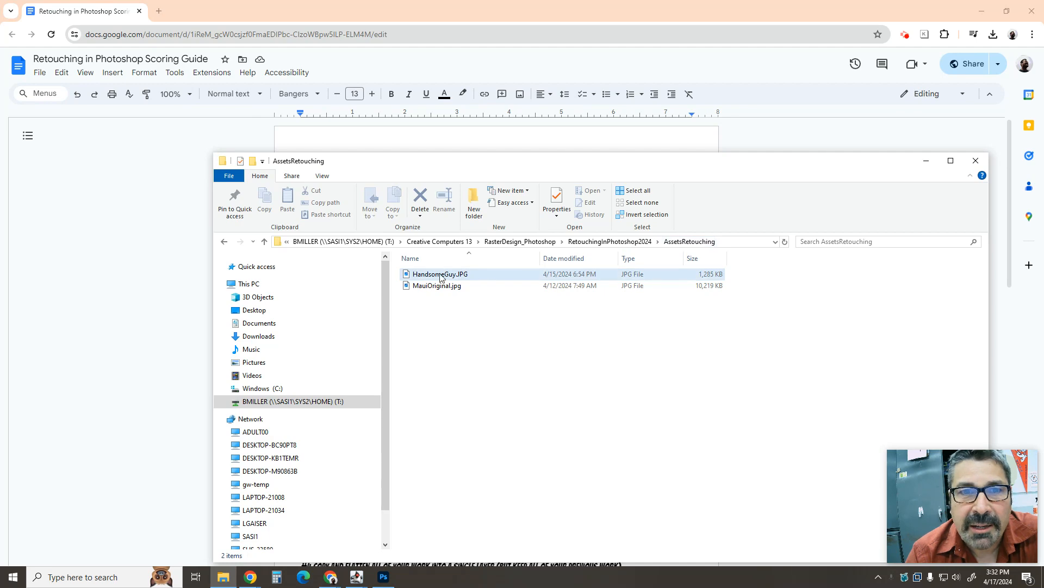
Switch to Photoshop and open MauiOriginal.jpg from the AssetsRetouching folder.
click(384, 576)
click(30, 99)
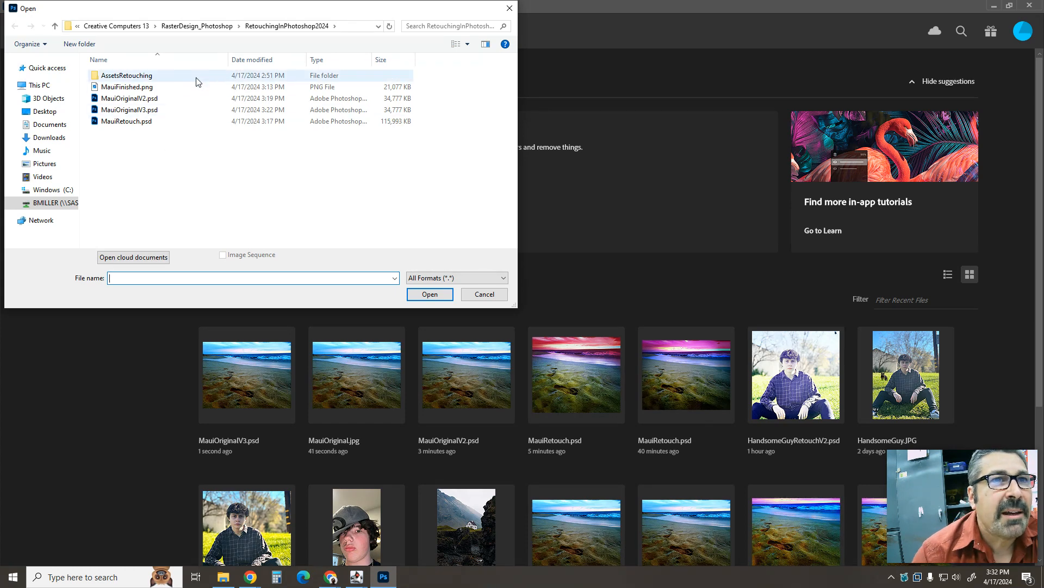
double_click(109, 76)
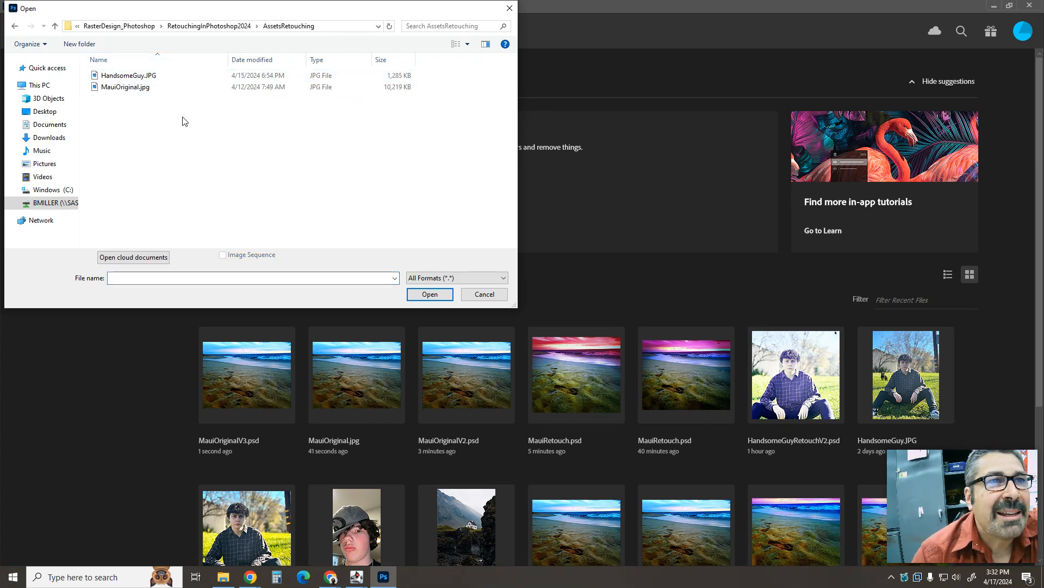
double_click(126, 88)
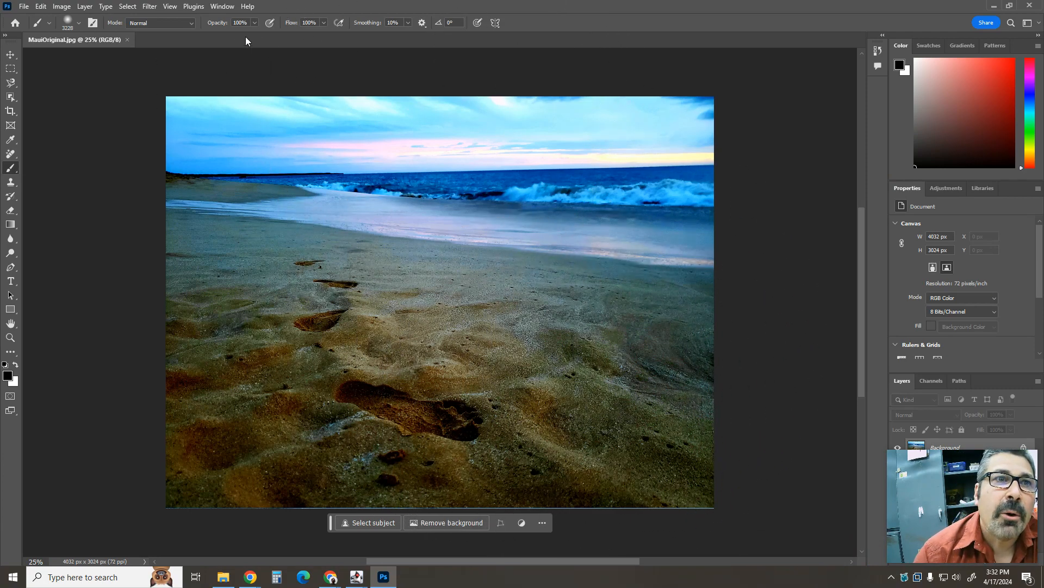
click(221, 6)
mouse_move(235, 34)
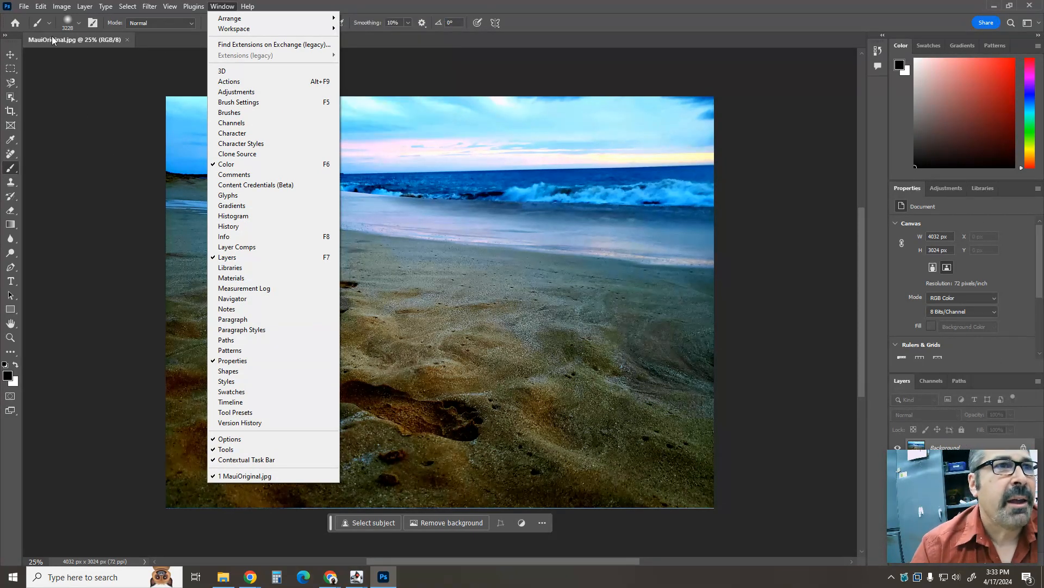
click(24, 6)
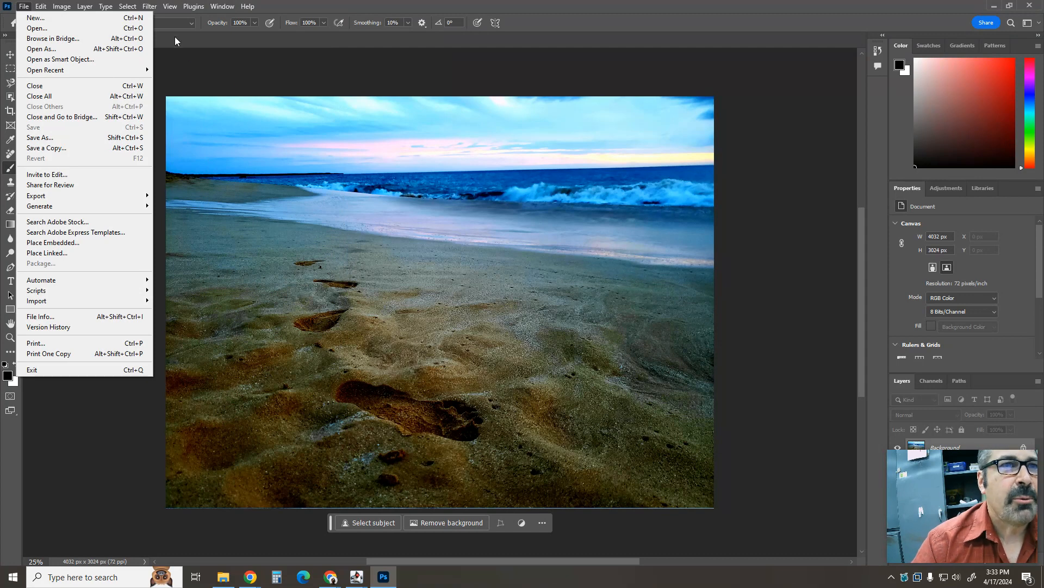
click(248, 6)
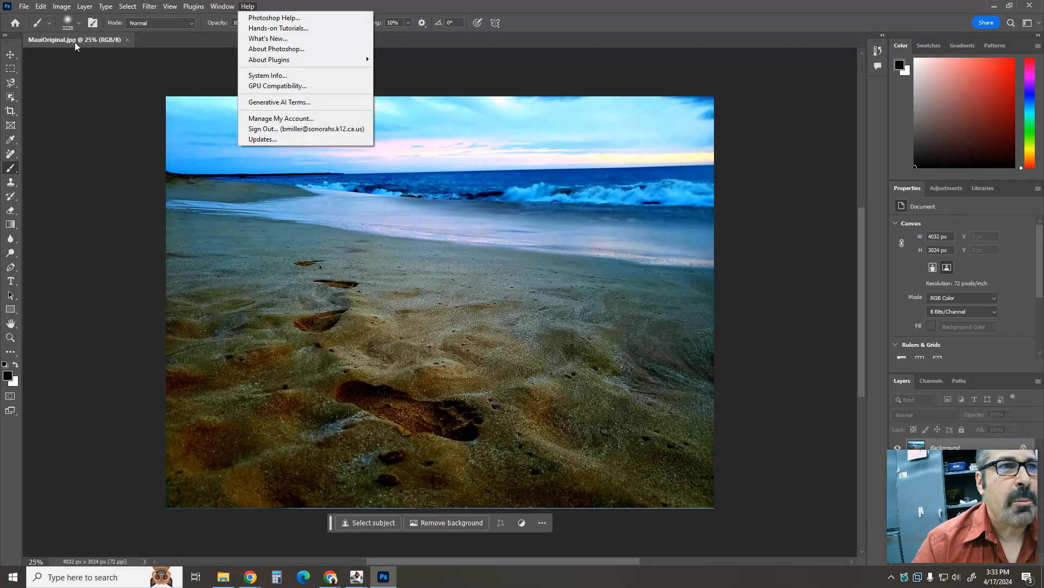
click(26, 10)
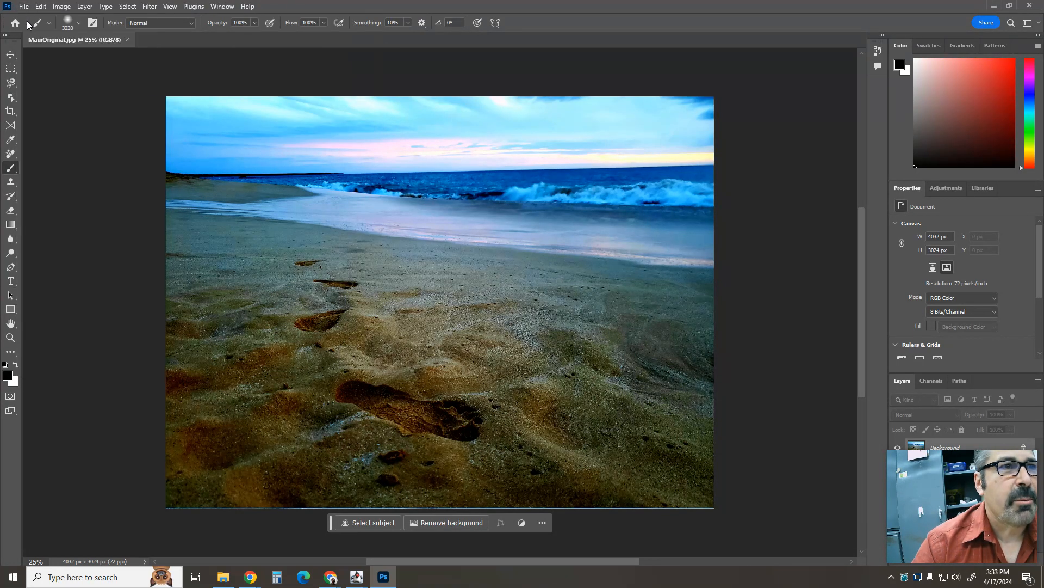
Save the photo in Photoshop format as MauiRetouchV4.psd in the RetouchingInPhotoshop2024 folder.
click(24, 7)
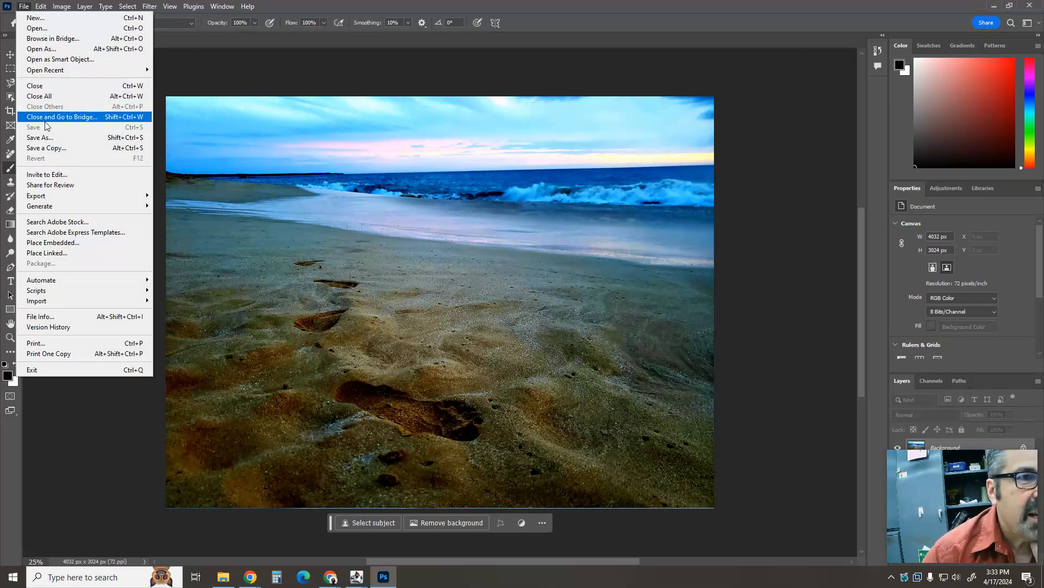
click(48, 139)
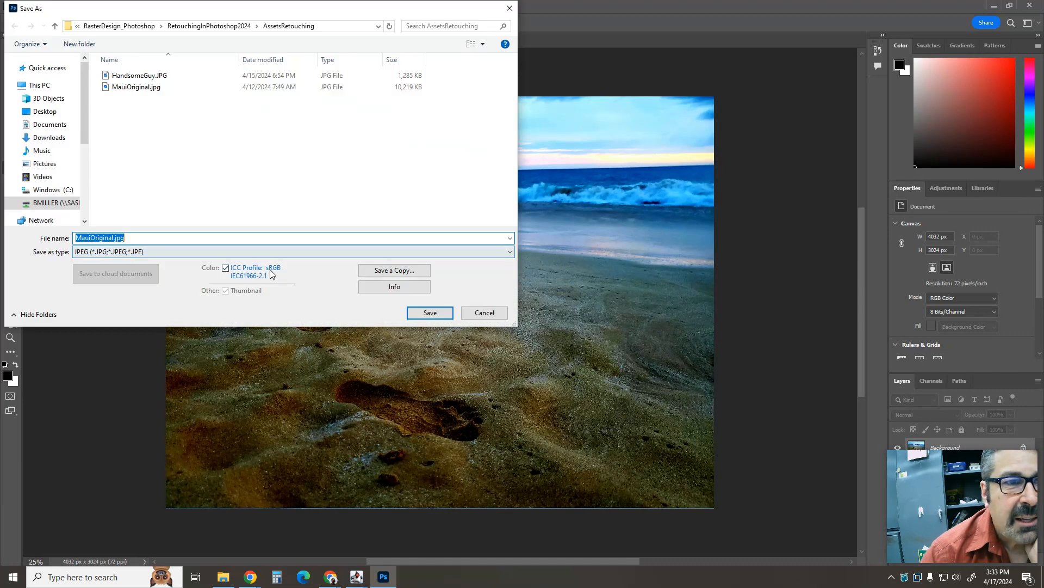
click(200, 256)
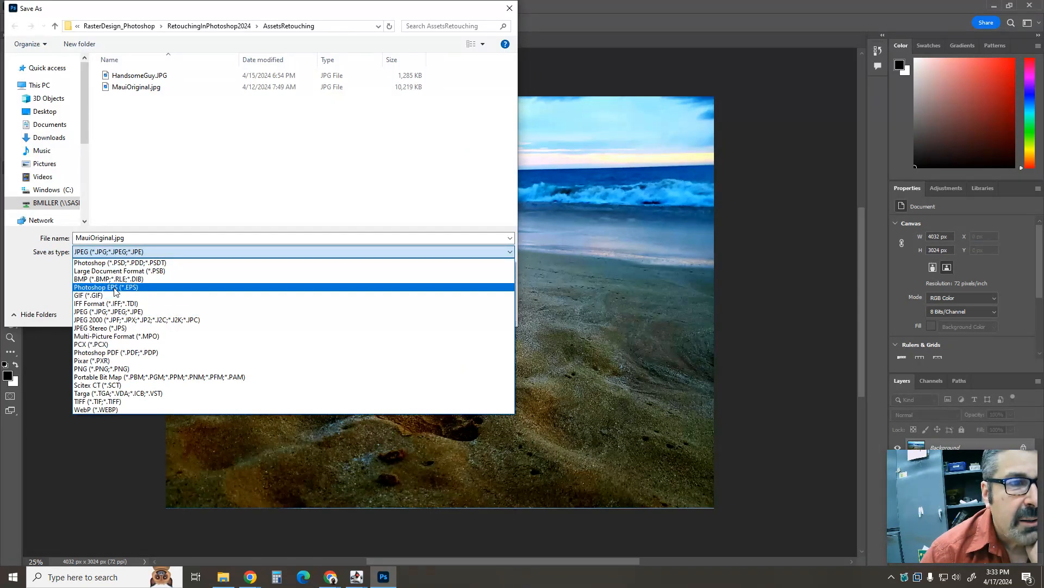
click(104, 263)
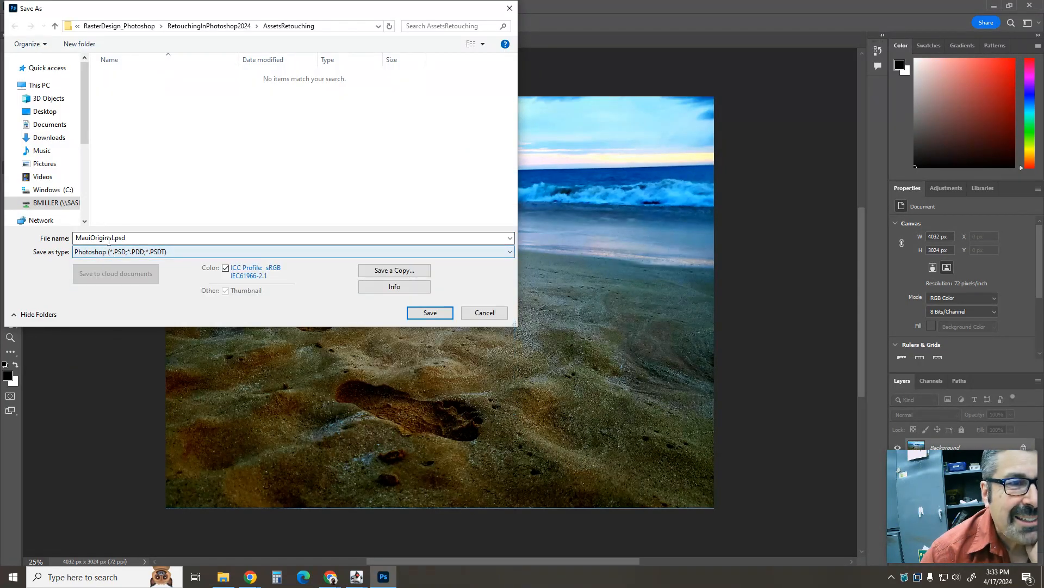
click(115, 238)
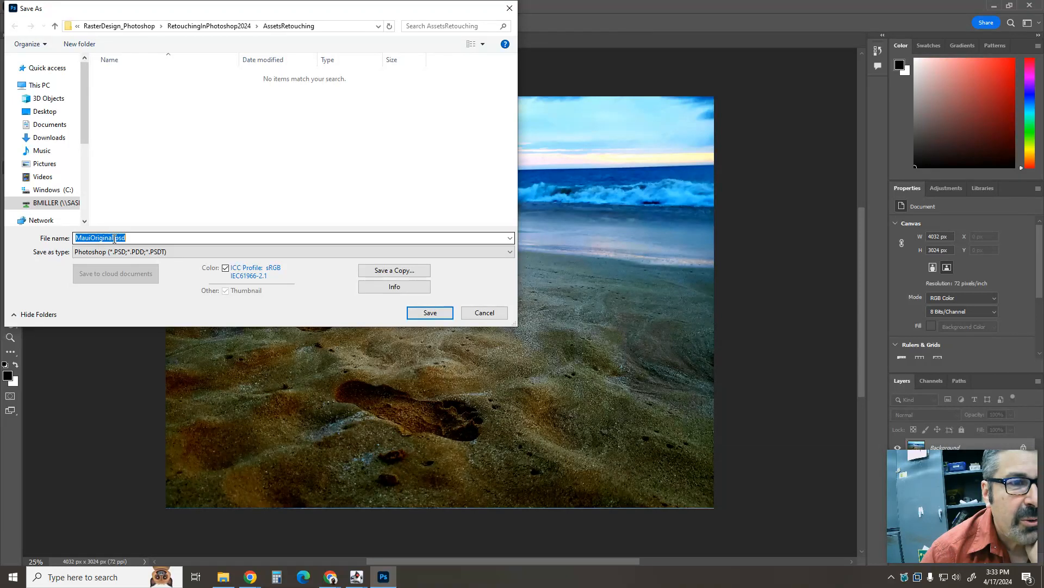
click(121, 238)
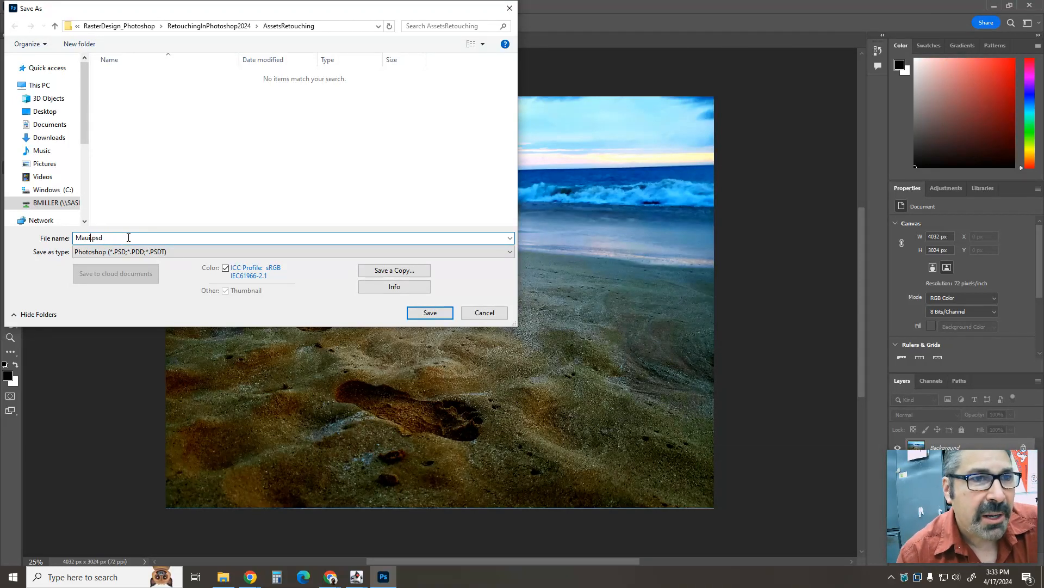
text(Retouch)
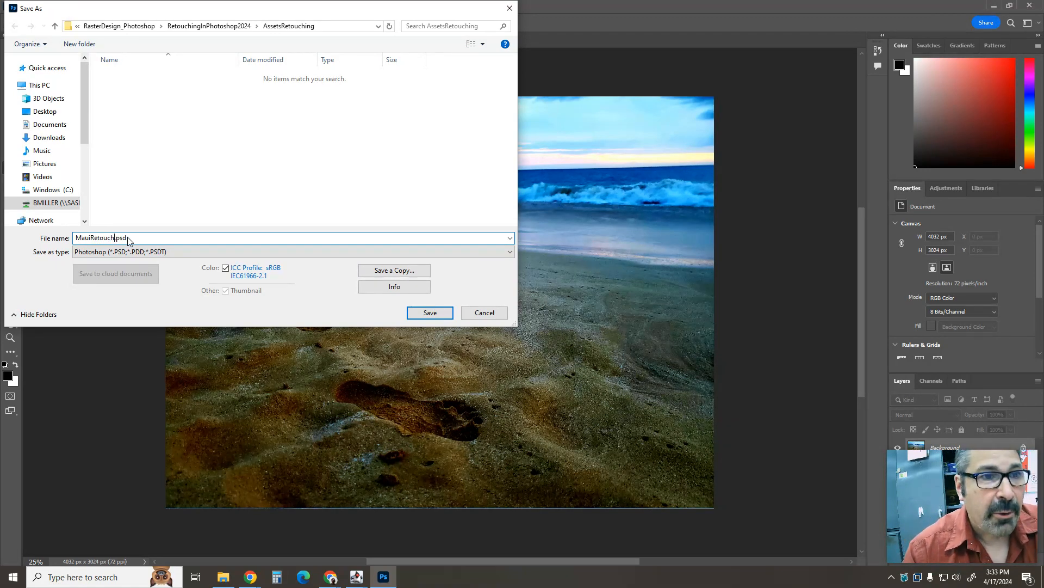
click(229, 26)
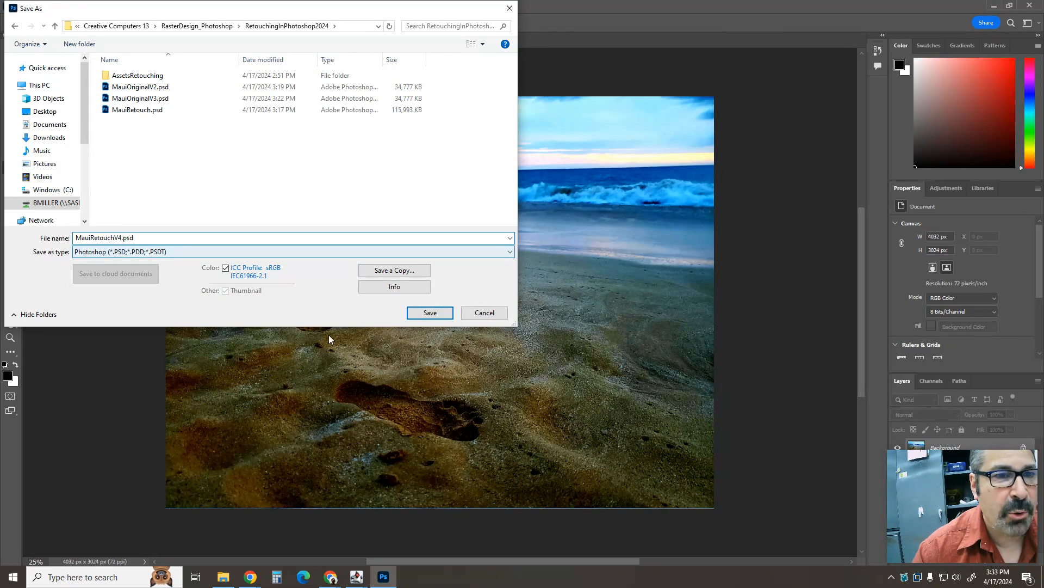
click(429, 313)
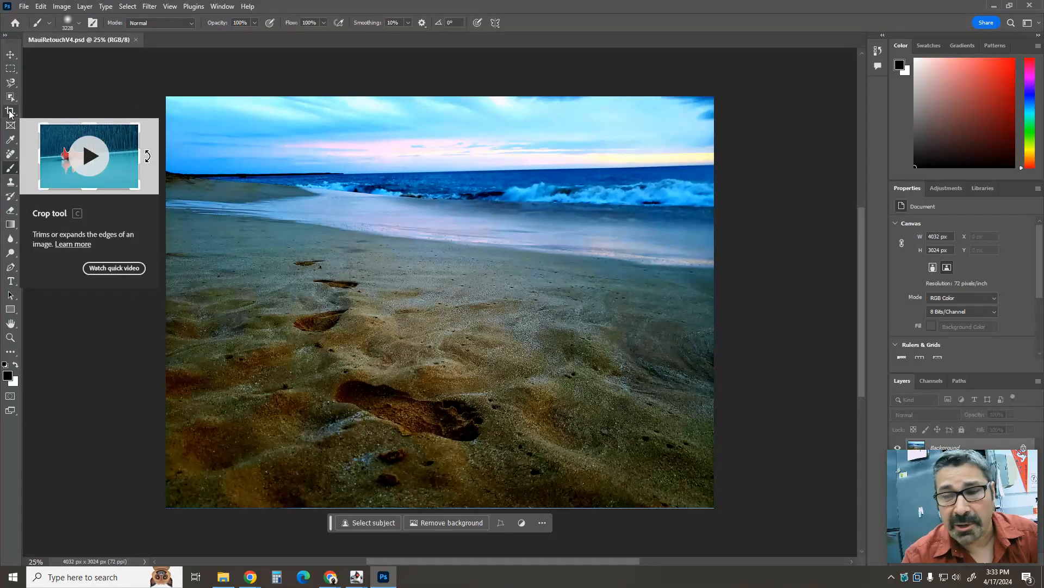
Crop to about 4256 x 3360 px, trimming the photo's left side and extending right and below, with the large footprint on the lower-left thirds intersection.
click(10, 112)
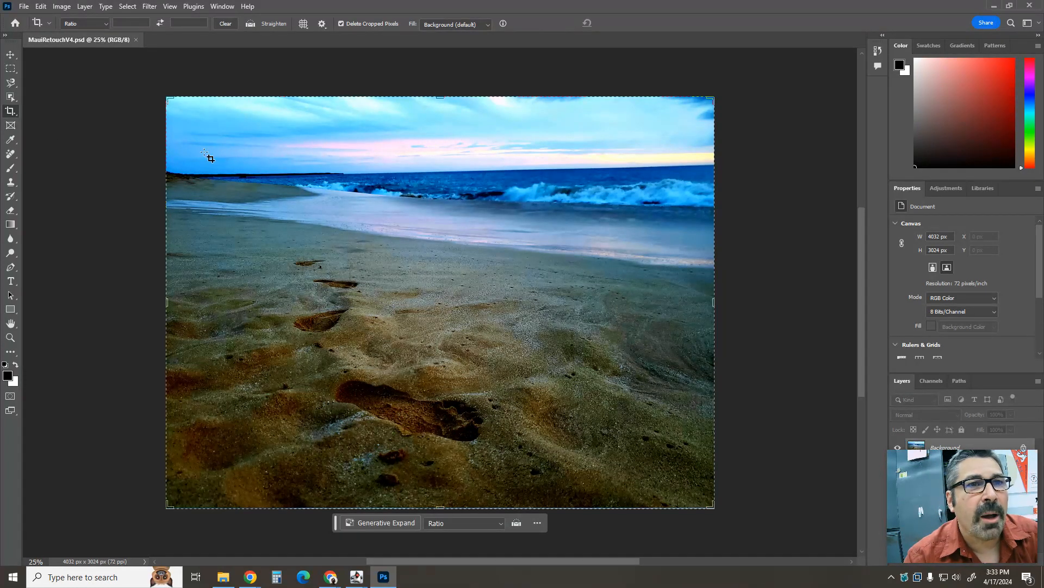
click(269, 200)
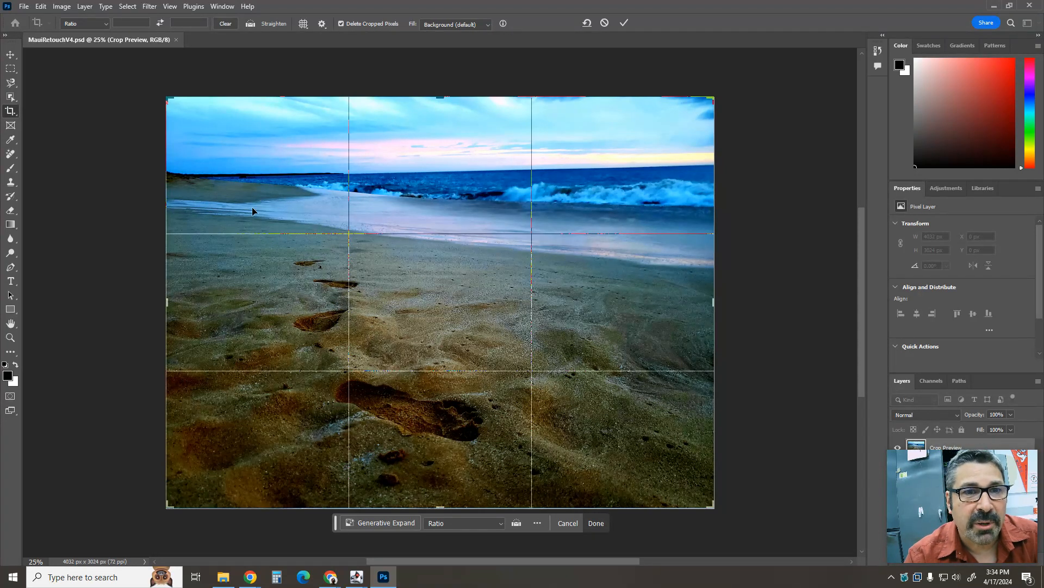
drag(164, 300, 179, 301)
drag(699, 306, 729, 303)
drag(441, 505, 440, 525)
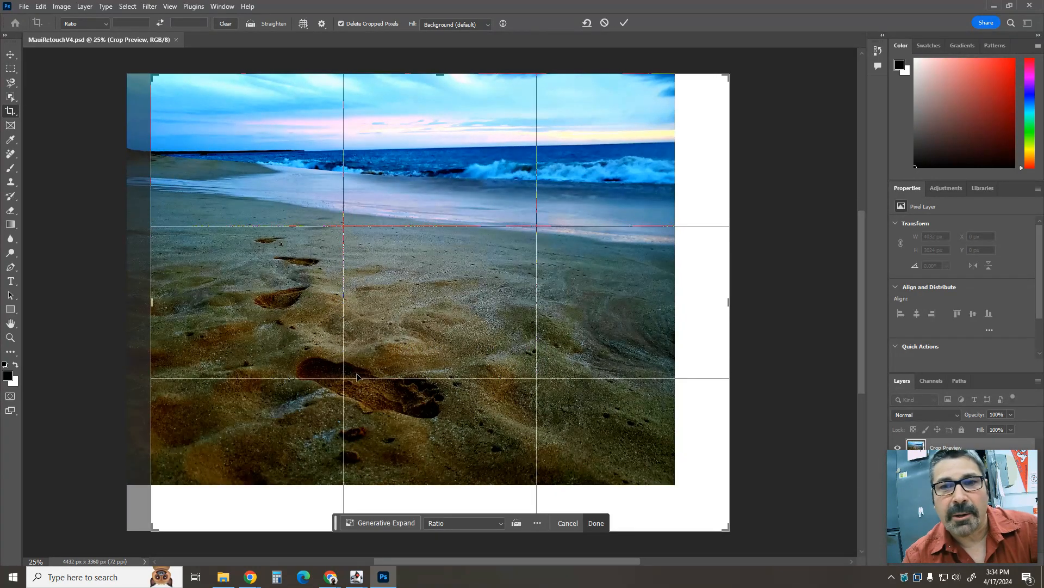
key(Return)
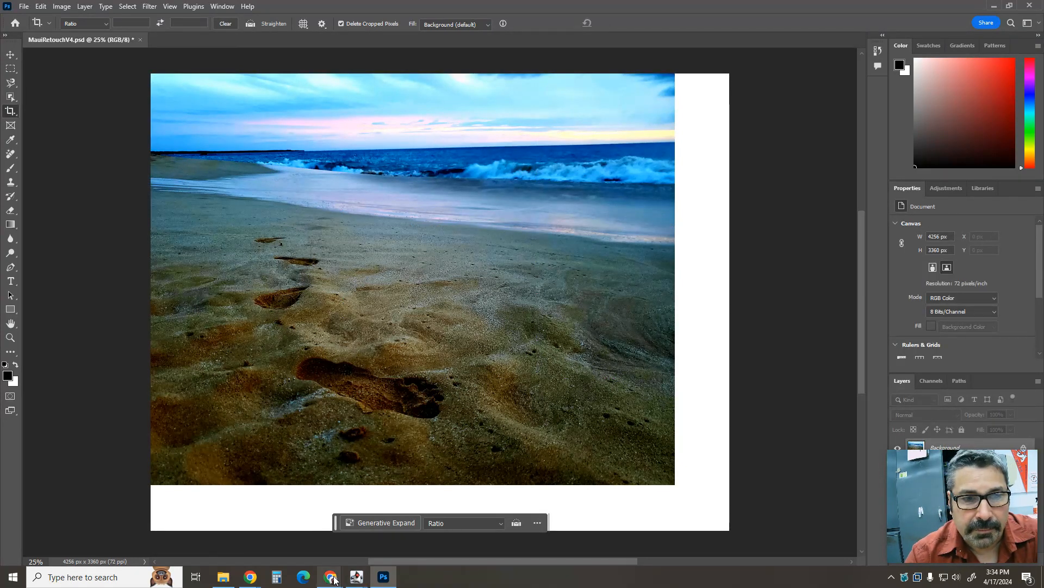
Switch to the Google Docs scoring guide to check the crop and Remove tool requirements, and return to Photoshop.
mouse_move(335, 580)
click(346, 522)
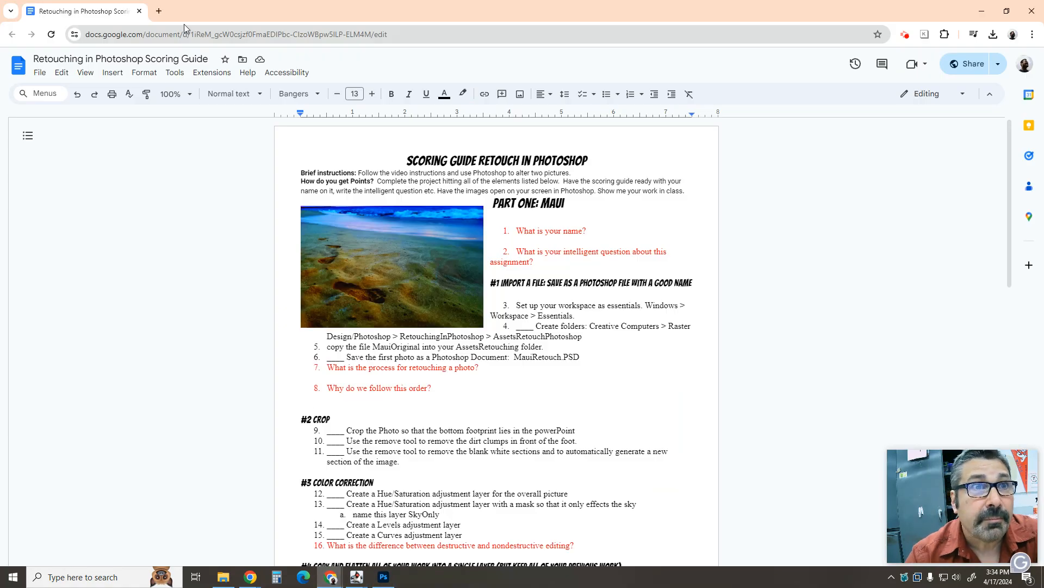
click(907, 37)
click(842, 150)
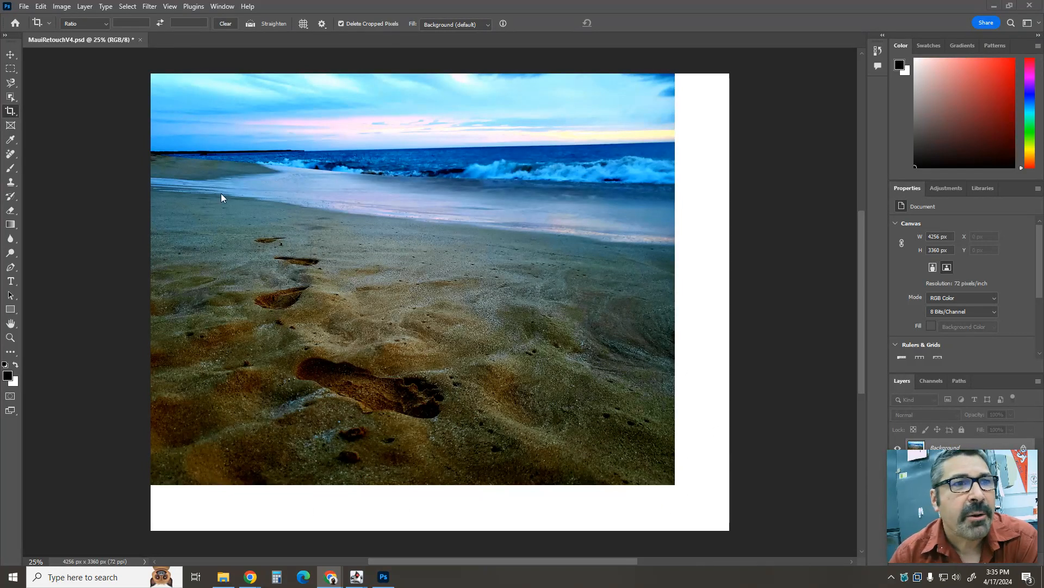
Erase the two dark dirt clumps below the large footprint using the Remove Tool at size 65.
click(10, 156)
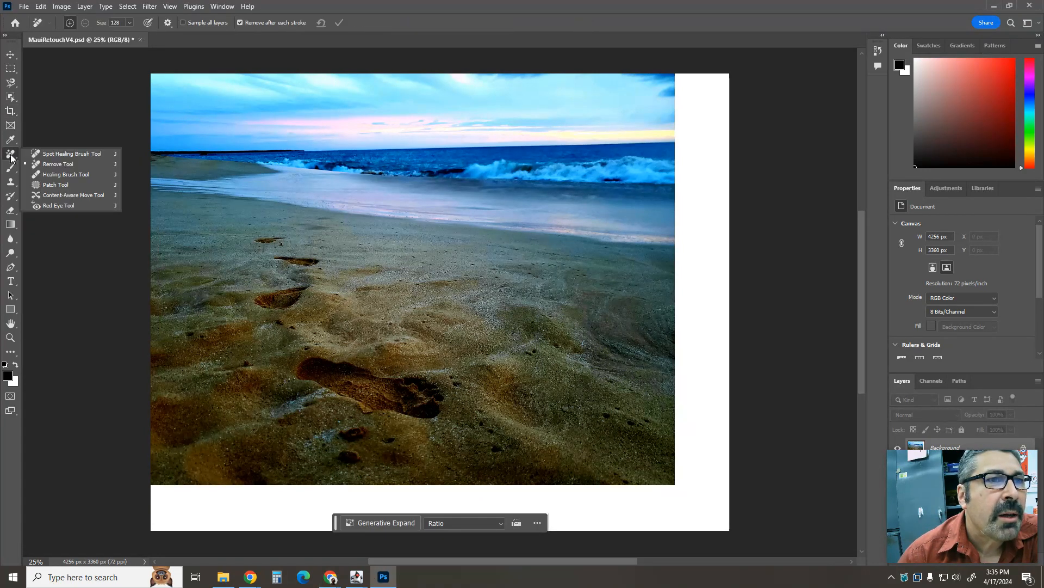
click(59, 165)
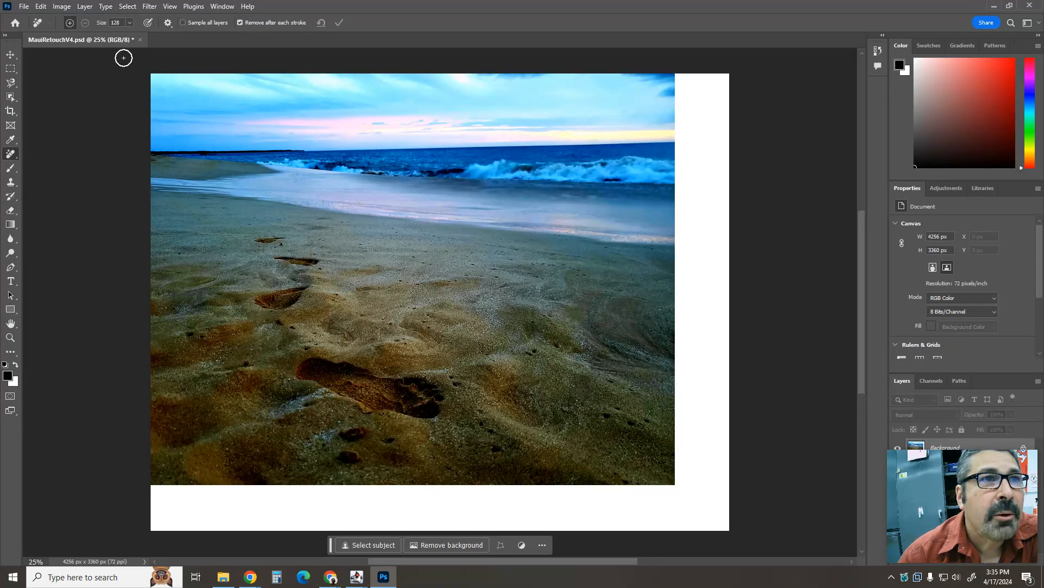
click(129, 23)
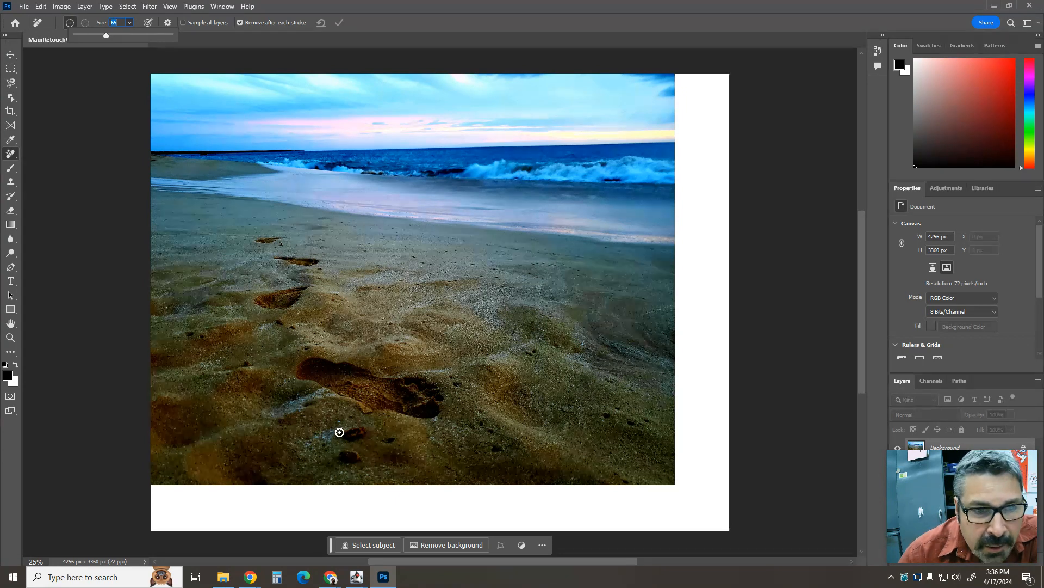
mouse_move(337, 432)
mouse_down()
mouse_move(368, 432)
mouse_move(341, 433)
mouse_up()
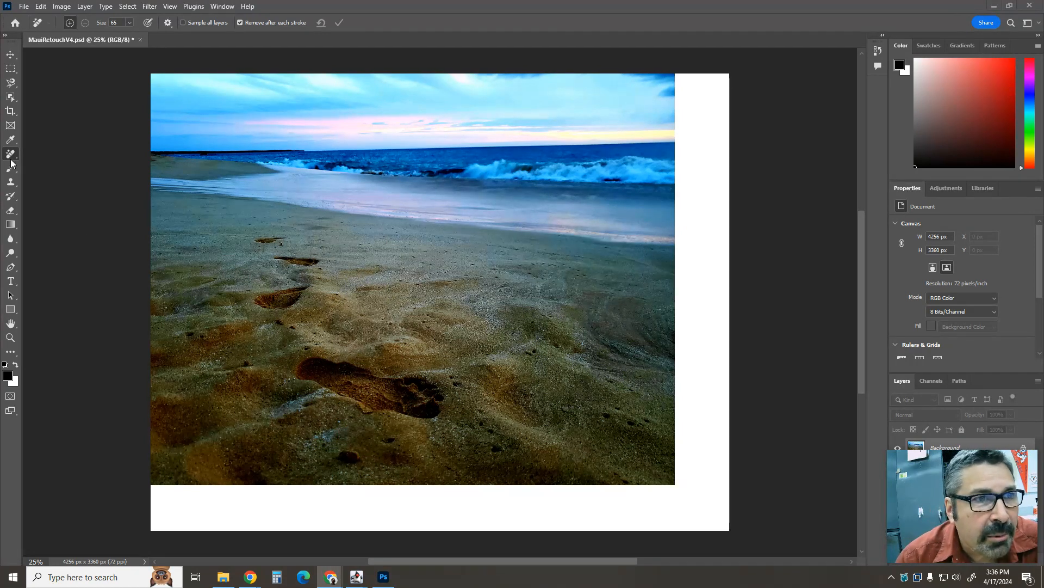
mouse_move(340, 449)
mouse_down()
mouse_move(357, 453)
mouse_move(339, 461)
mouse_up()
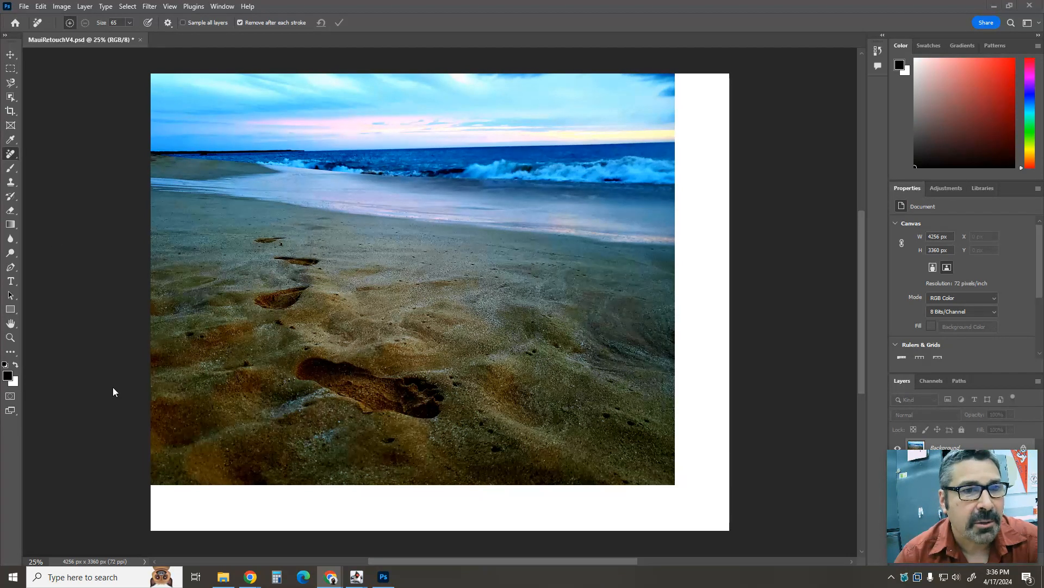
Outline the blank white strip below the photo with the Remove Tool to fill it with generated sand.
click(10, 154)
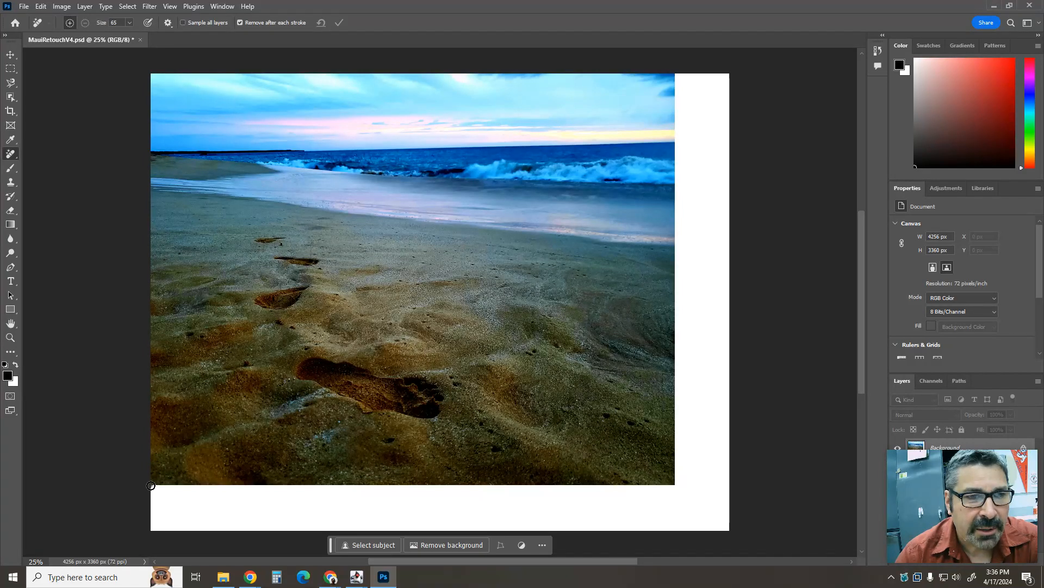
drag(151, 485, 234, 487)
mouse_move(282, 488)
mouse_down()
mouse_move(696, 482)
mouse_move(728, 496)
mouse_move(730, 522)
mouse_move(711, 532)
mouse_up()
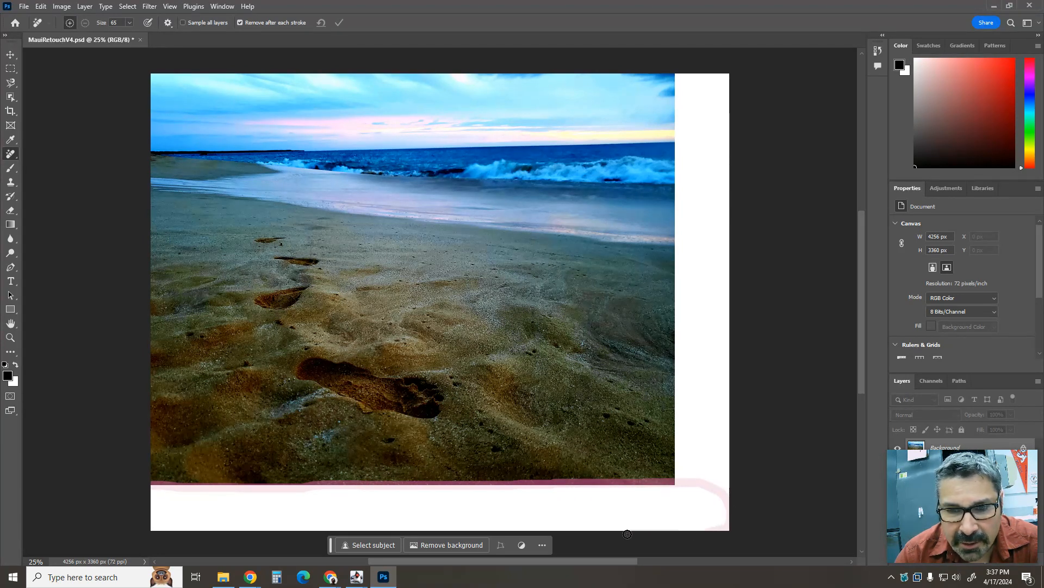
drag(627, 534, 440, 537)
drag(312, 543, 196, 541)
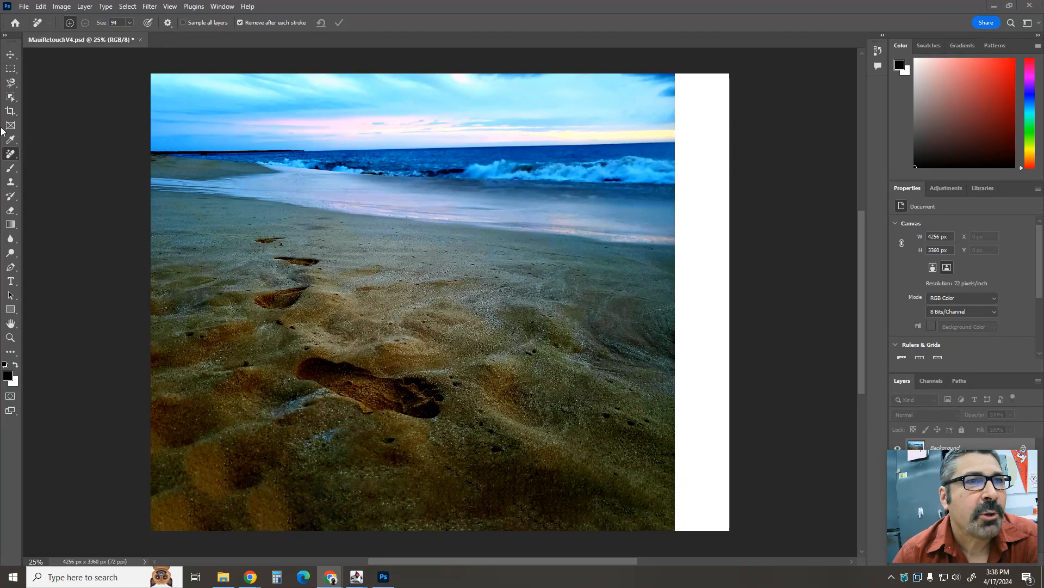
Fill the white strip along the photo's right side with generated scenery using the Remove Tool at size 100, including the leftover sliver.
click(129, 23)
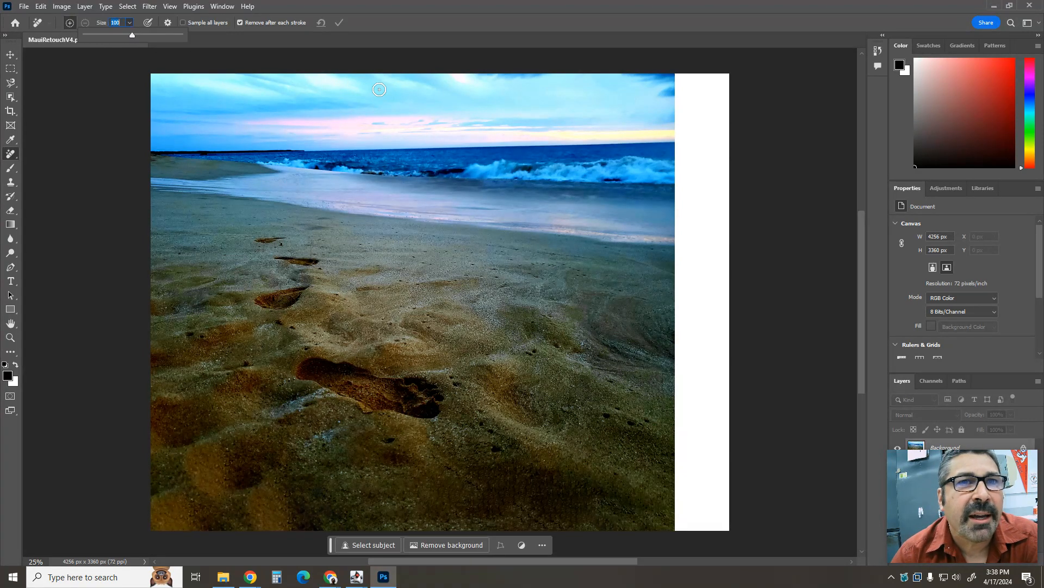
mouse_move(678, 74)
mouse_down()
mouse_move(672, 513)
mouse_move(674, 526)
mouse_move(710, 533)
mouse_move(732, 510)
mouse_move(723, 316)
mouse_move(732, 220)
mouse_move(725, 75)
mouse_move(677, 75)
mouse_up()
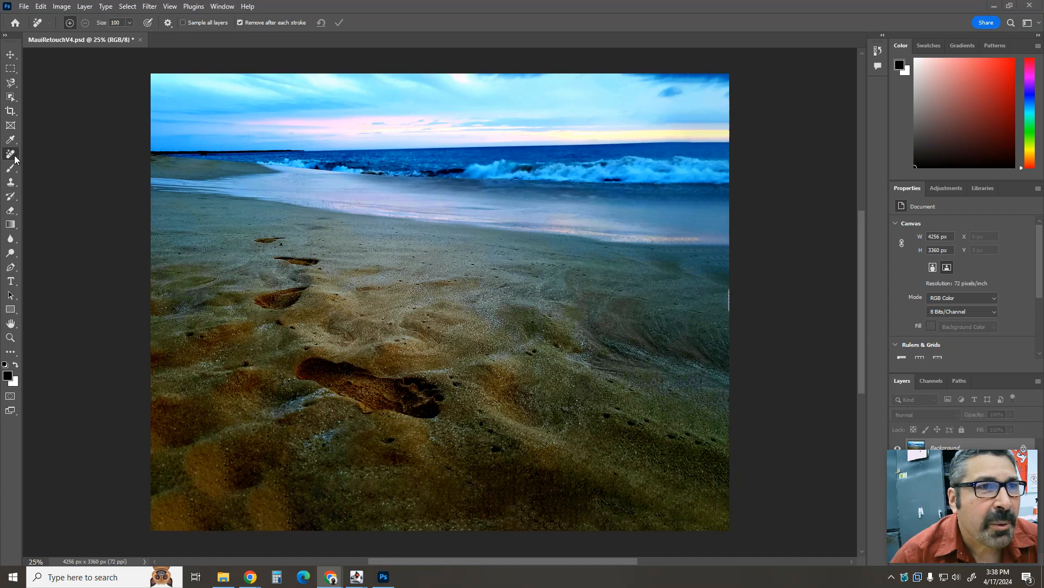
drag(729, 286, 727, 306)
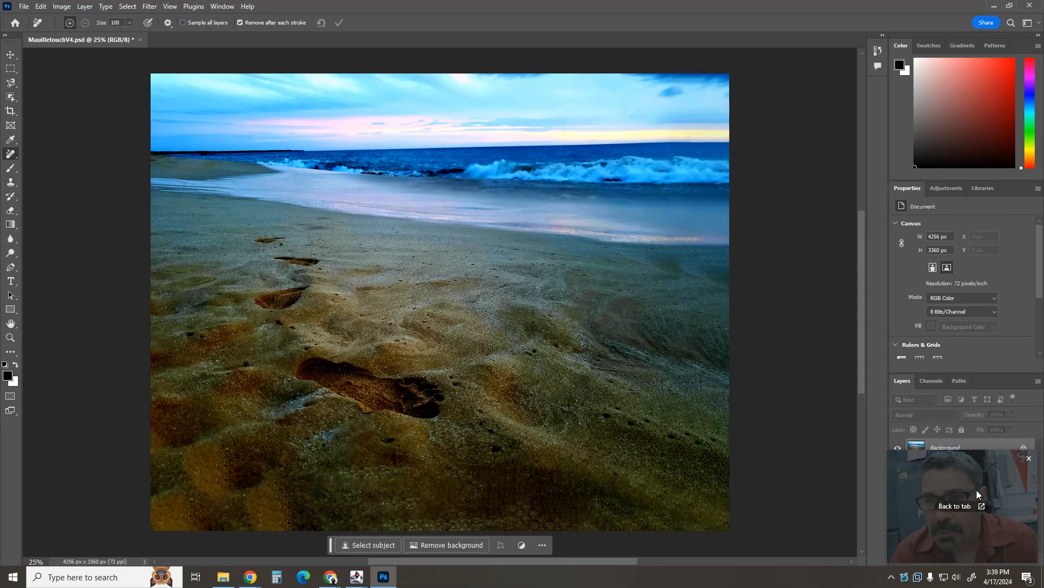
Add a Hue/Saturation adjustment layer above the Background.
drag(954, 493, 73, 468)
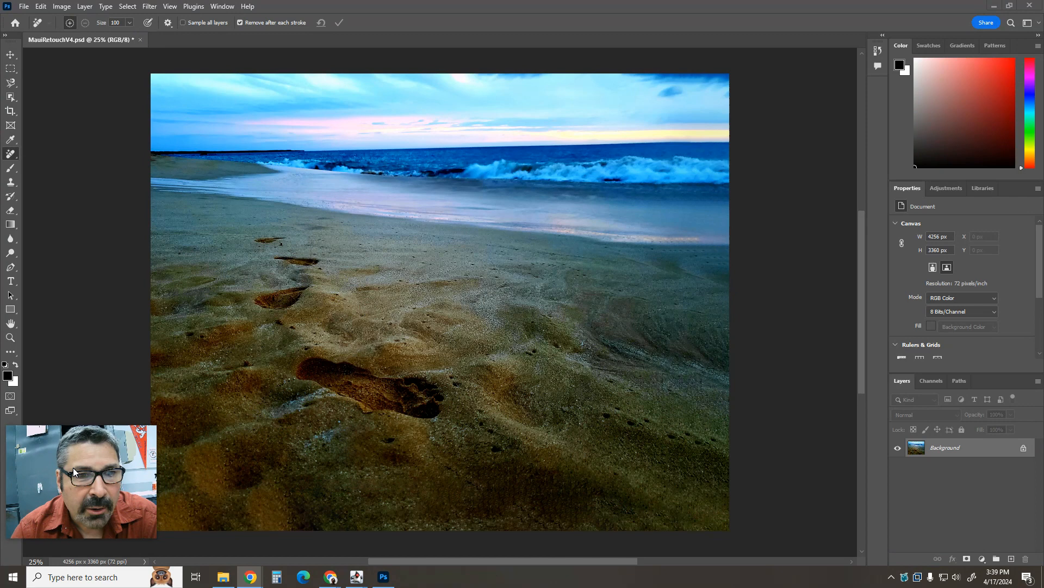
click(981, 558)
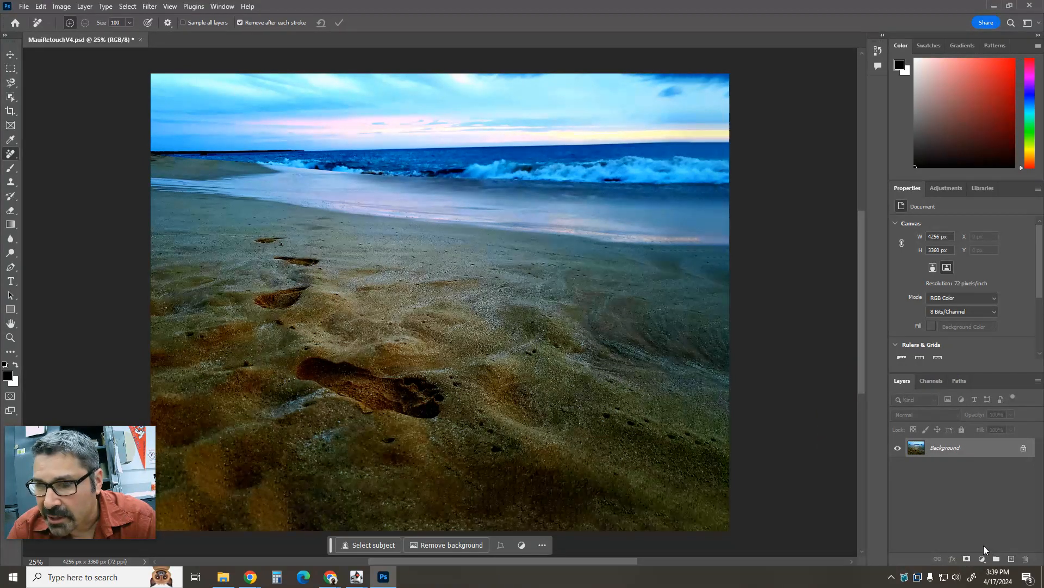
click(983, 559)
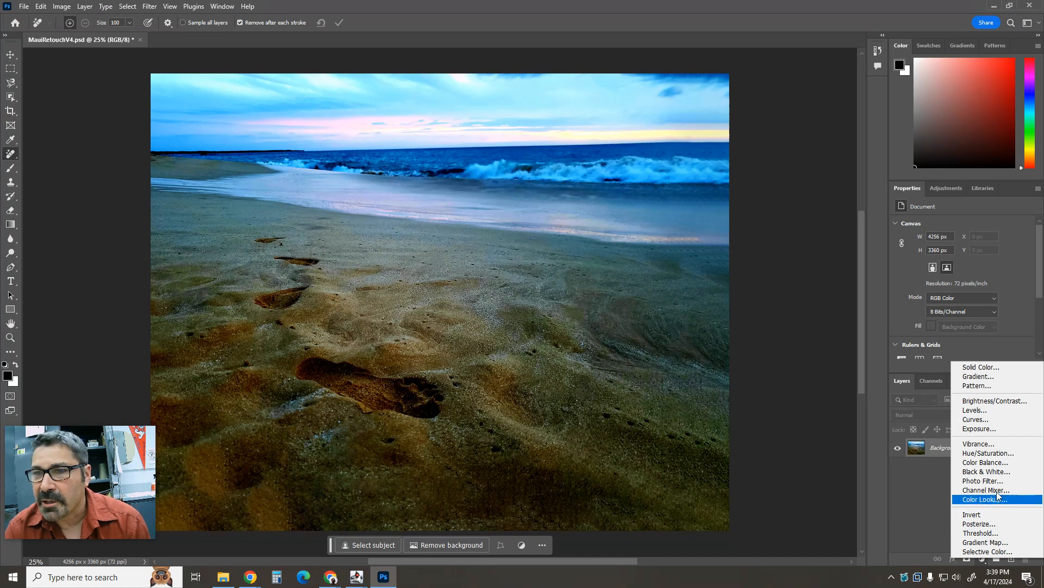
click(984, 454)
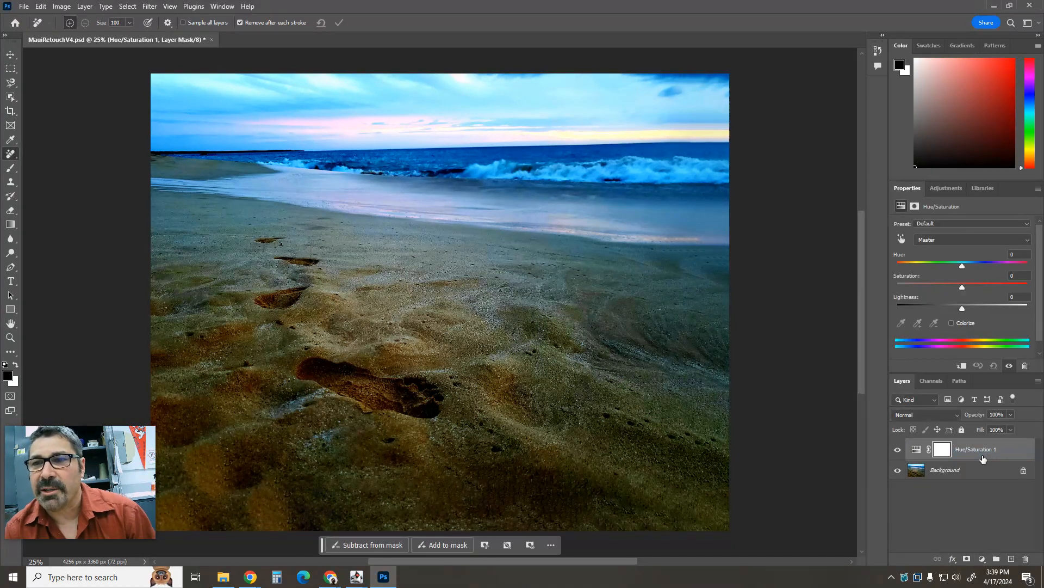
Set the adjustment's Master hue to -10 and saturation to +7, leaving lightness at 0.
click(937, 240)
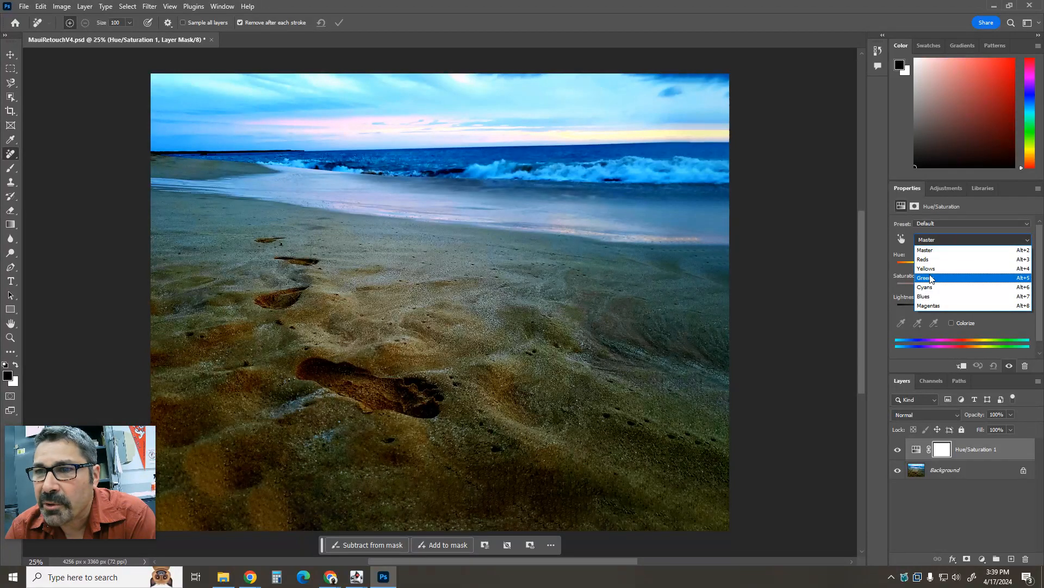
click(934, 238)
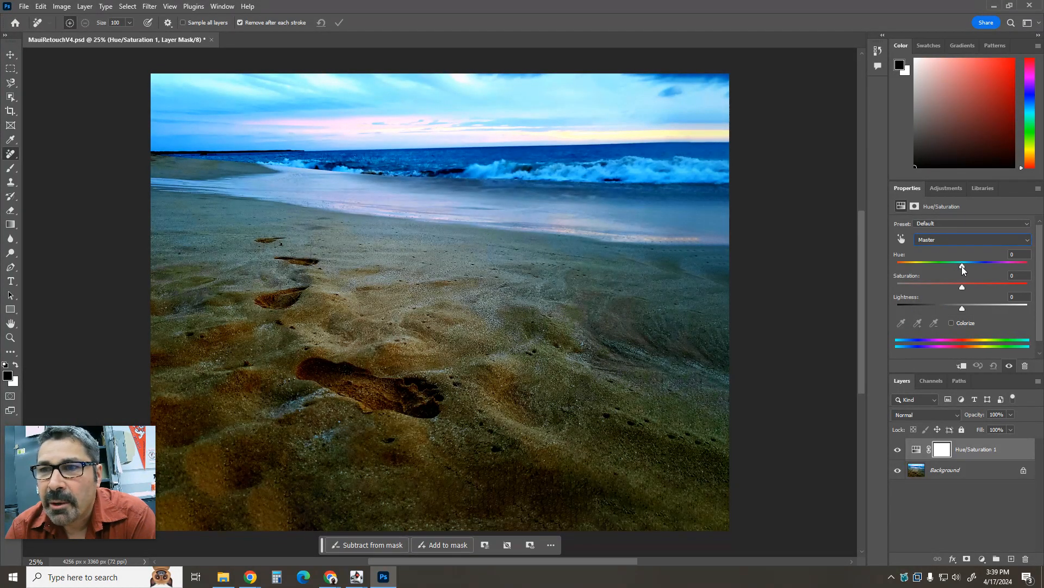
mouse_move(962, 266)
mouse_down()
mouse_move(975, 266)
mouse_move(956, 265)
mouse_up()
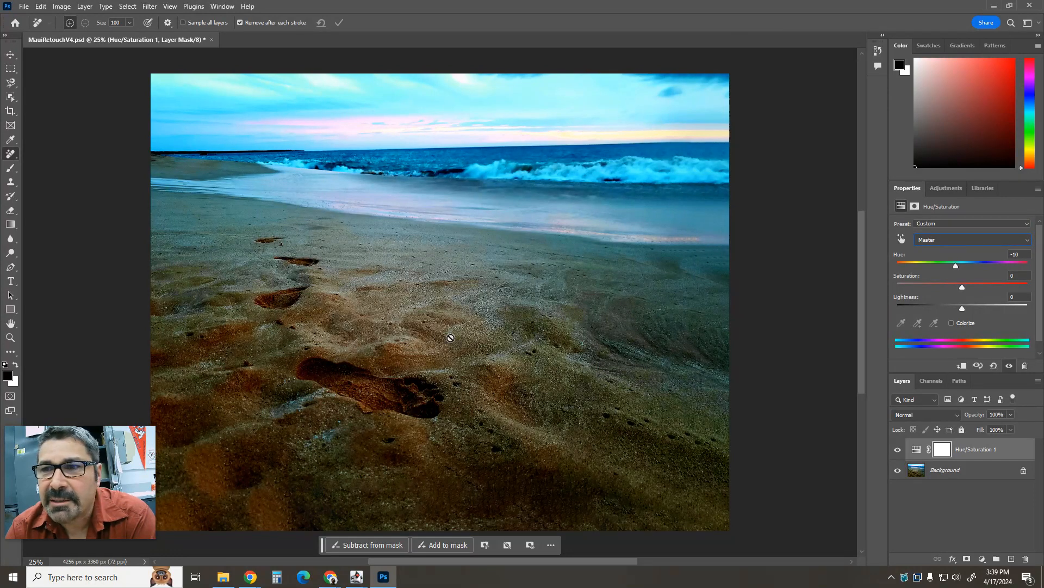
mouse_move(959, 285)
mouse_down()
mouse_move(1024, 286)
mouse_move(971, 285)
mouse_up()
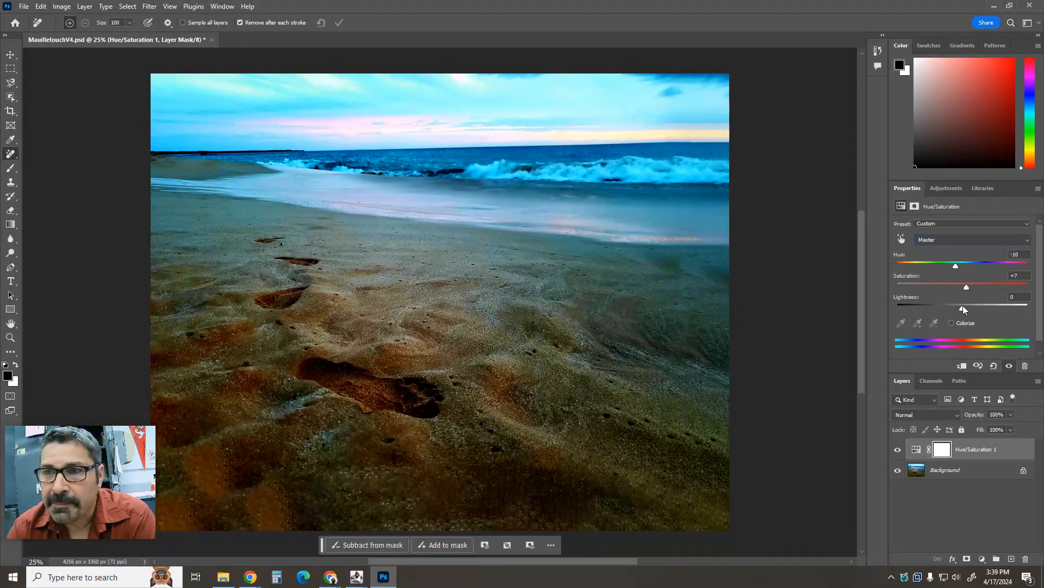
drag(959, 305, 962, 307)
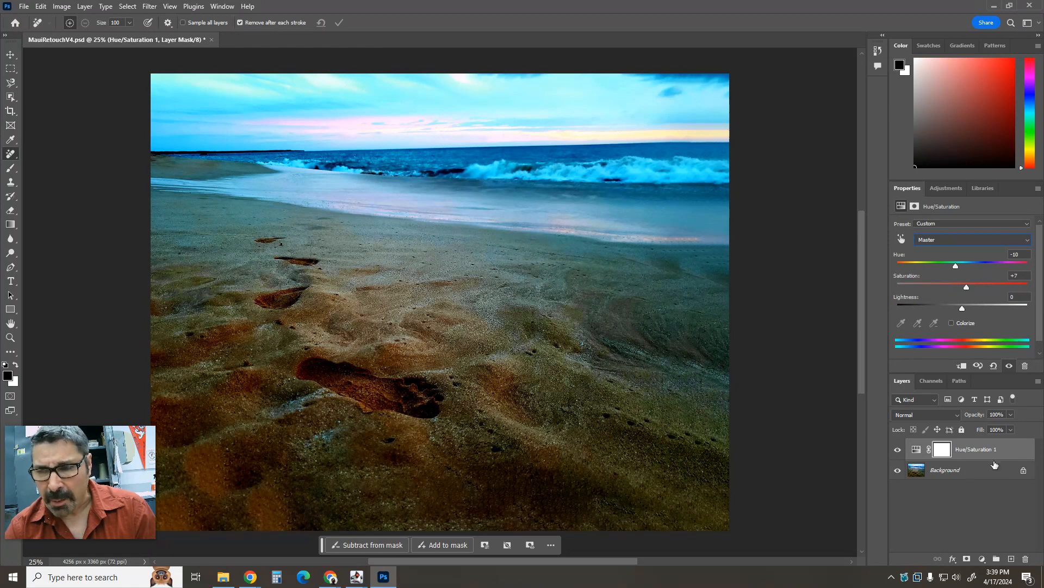
Add a second Hue/Saturation adjustment layer and rename it "Hue/Saturation 2SkyONly".
click(982, 558)
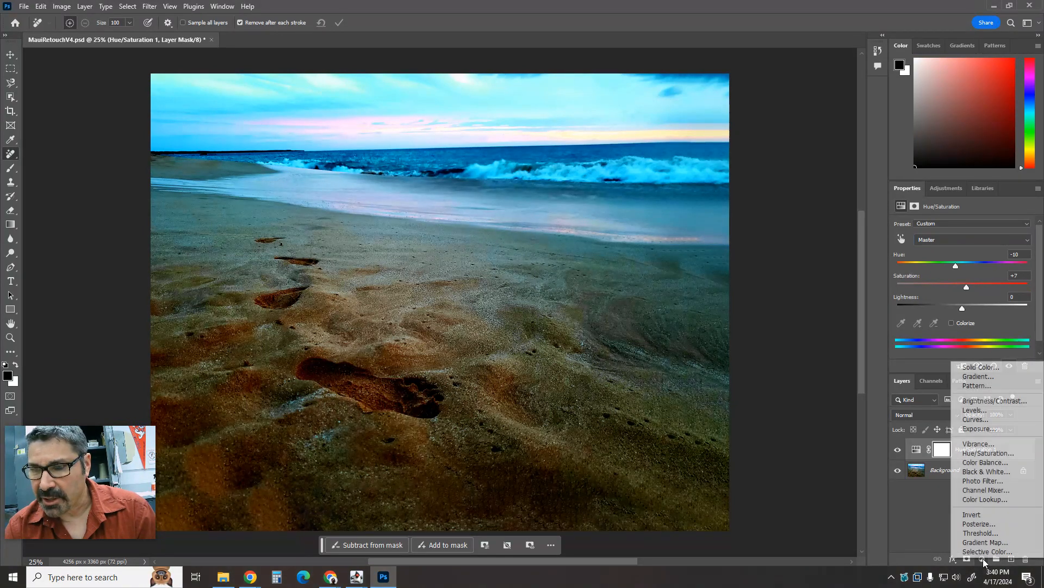
click(988, 452)
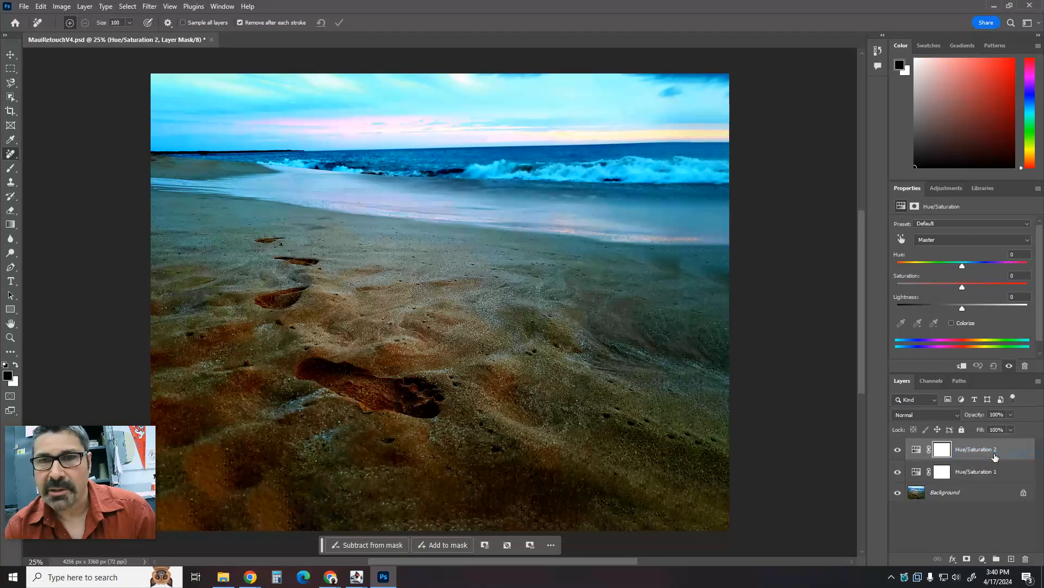
click(992, 452)
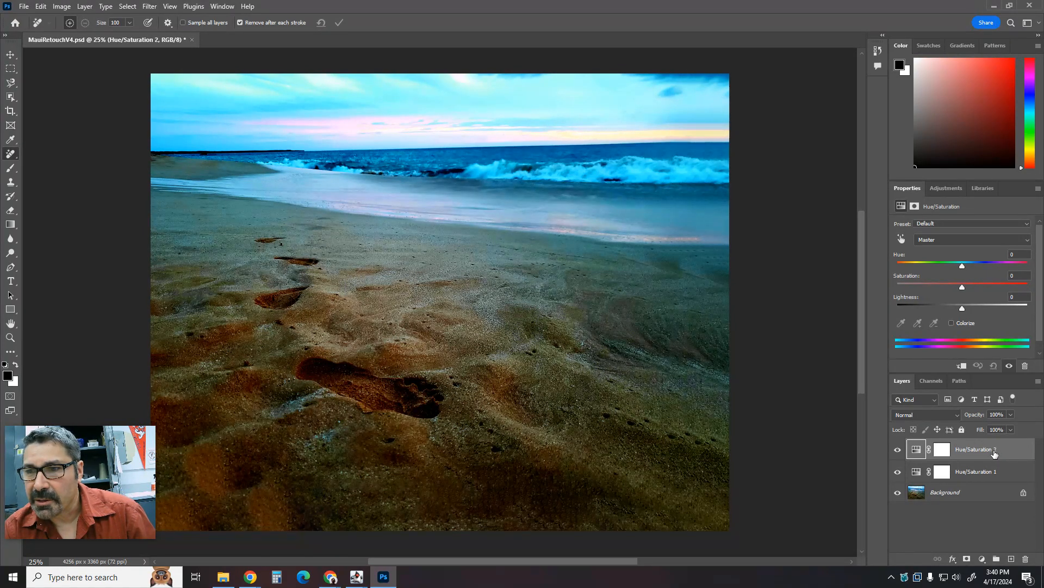
double_click(994, 451)
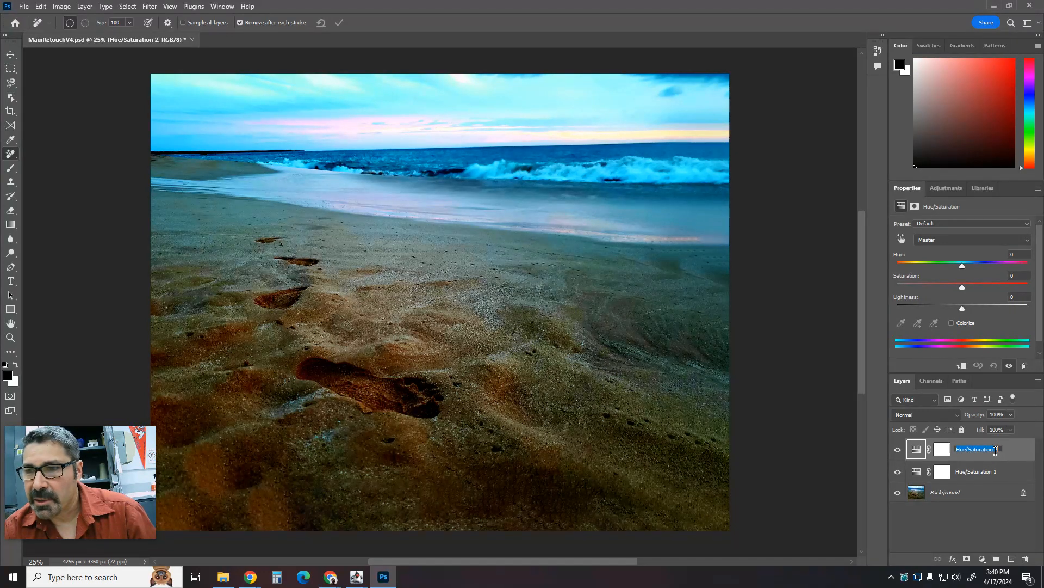
click(996, 450)
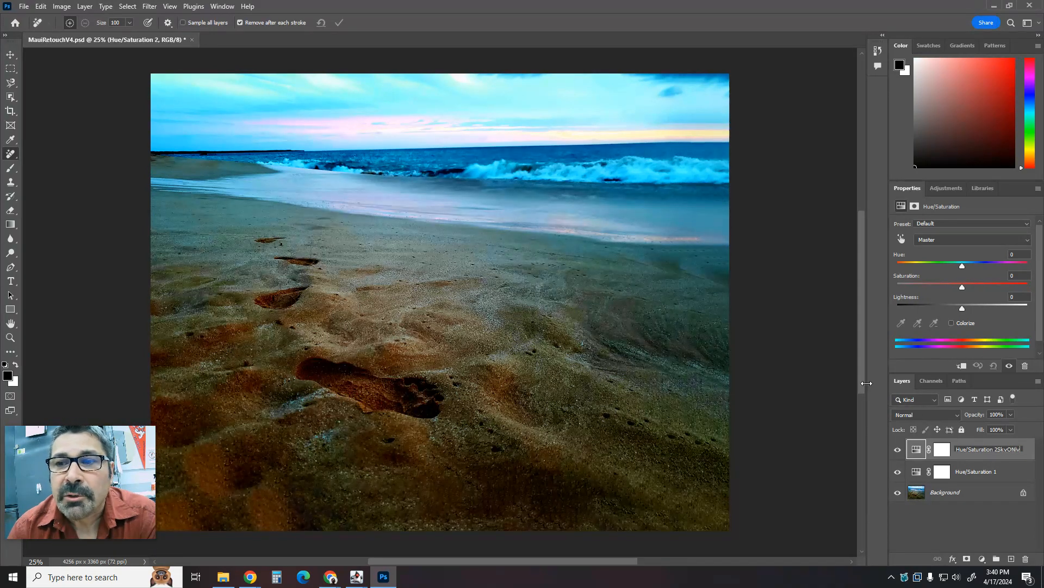
Set the sky-only adjustment's hue to +168 and its layer opacity to 95%.
drag(963, 267, 1025, 267)
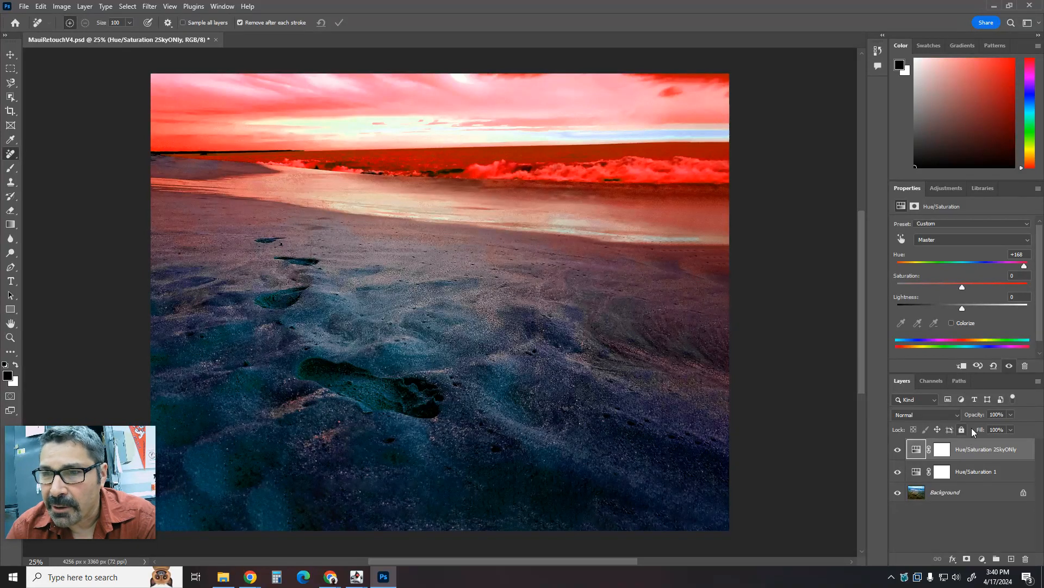
click(1011, 415)
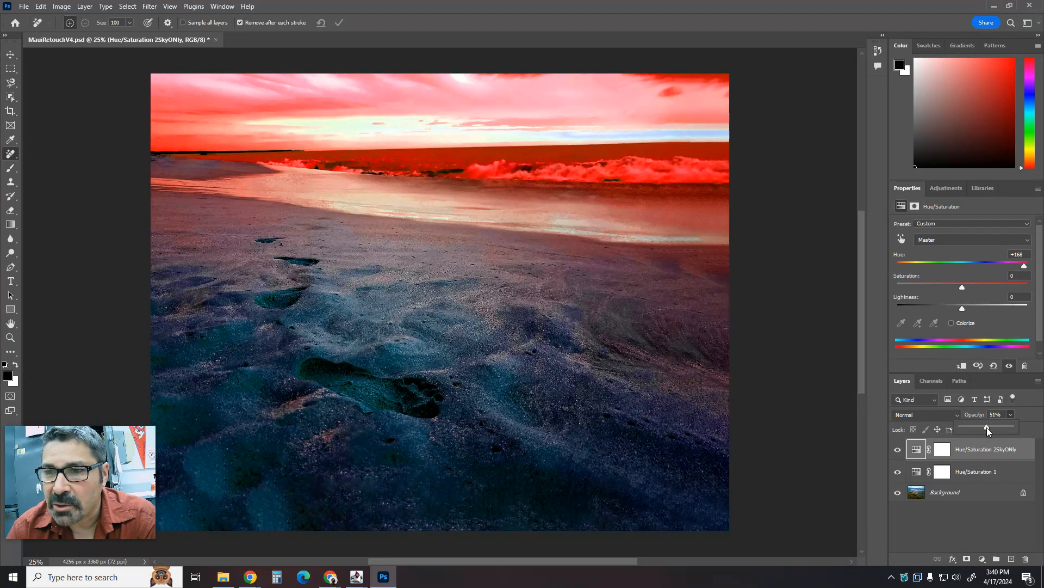
drag(989, 431, 956, 431)
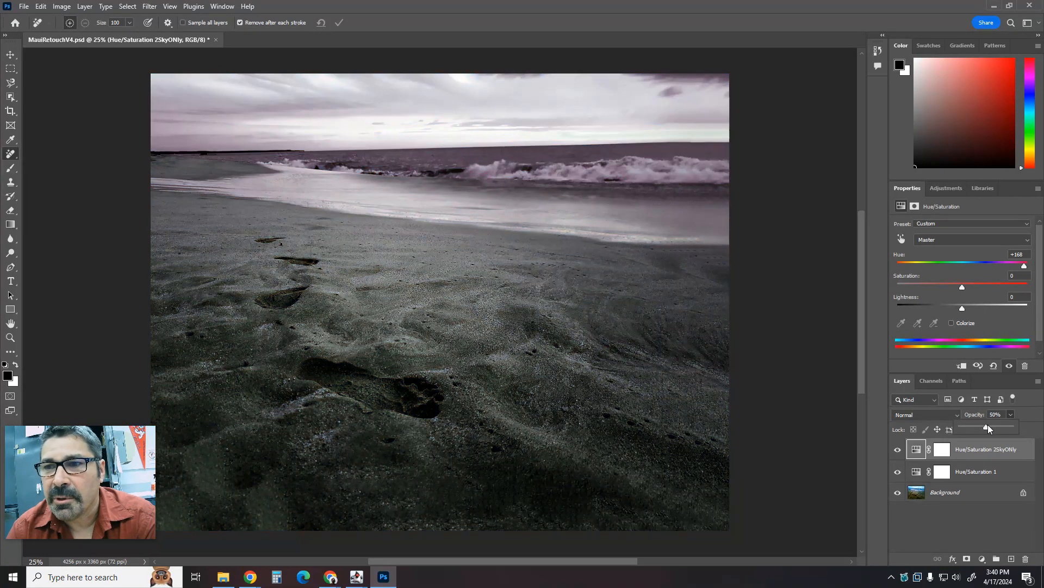
drag(1001, 428, 1003, 428)
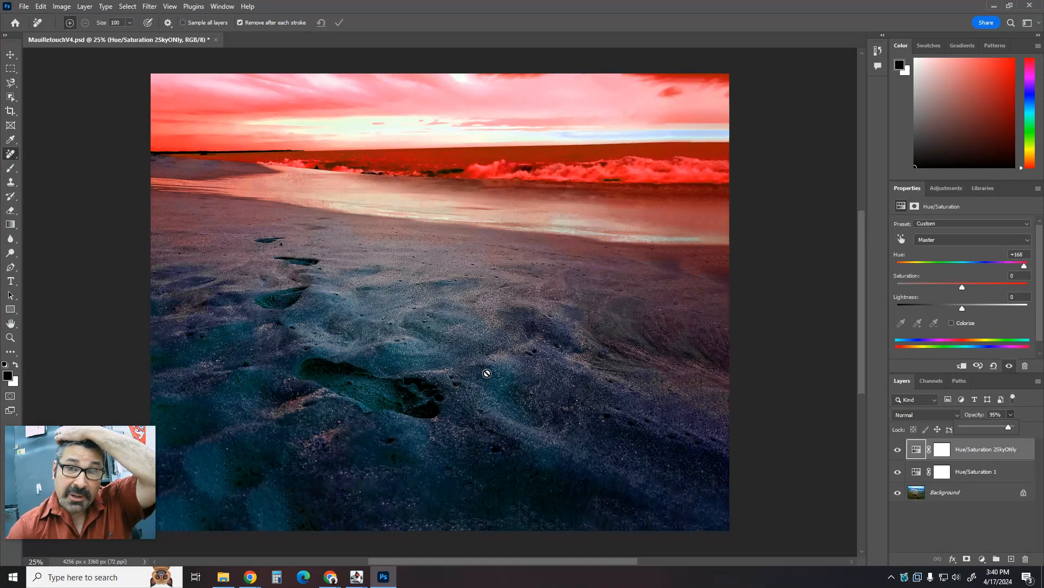
Target the sky-only adjustment layer's mask with black as the foreground color.
click(941, 455)
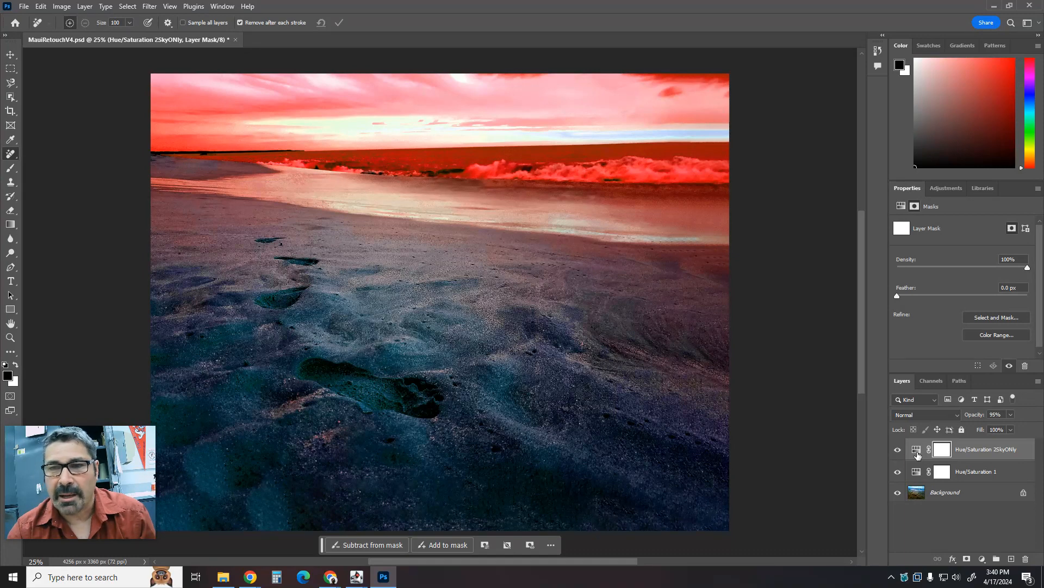
drag(106, 457, 351, 457)
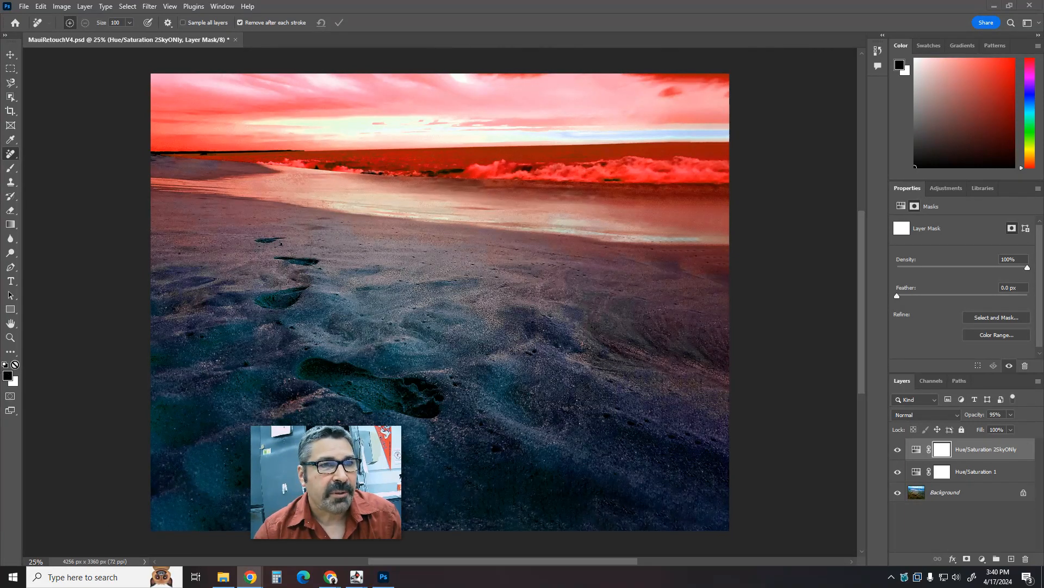
click(15, 365)
click(17, 365)
click(15, 365)
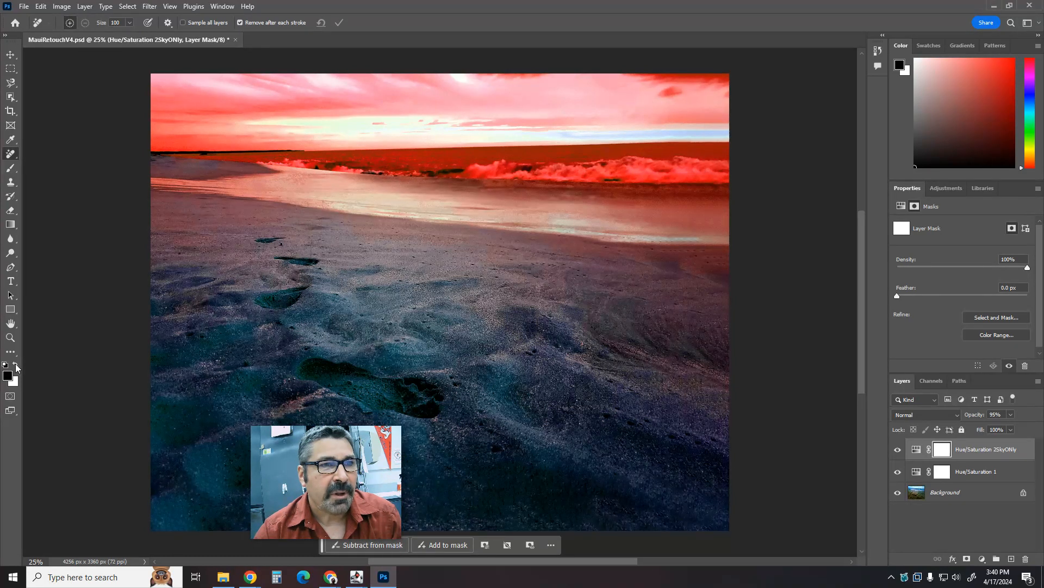
click(15, 365)
click(15, 365)
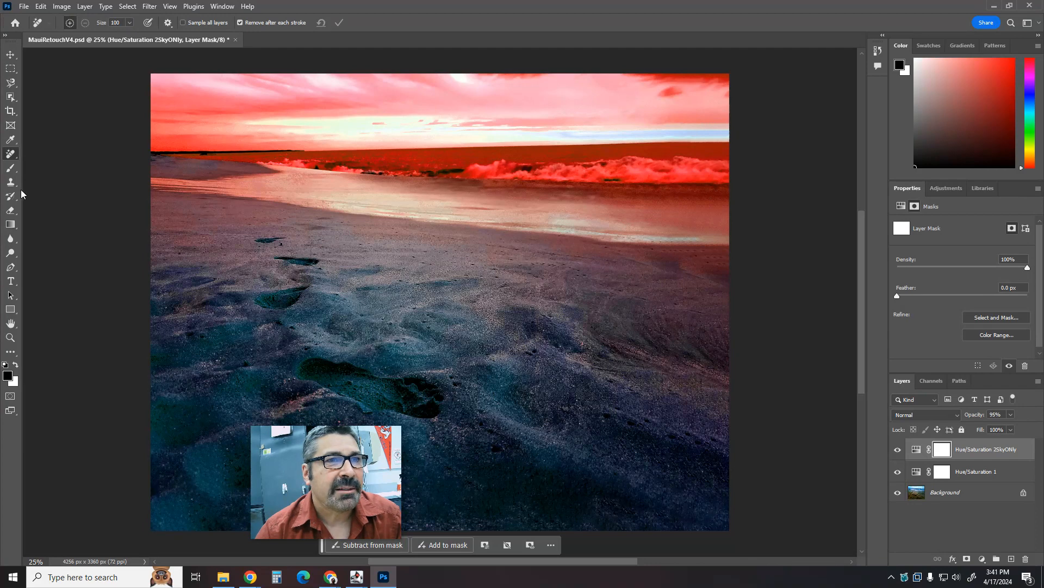
Paint black strokes on the mask over the sand around the large footprint with a soft 174 px brush.
click(11, 170)
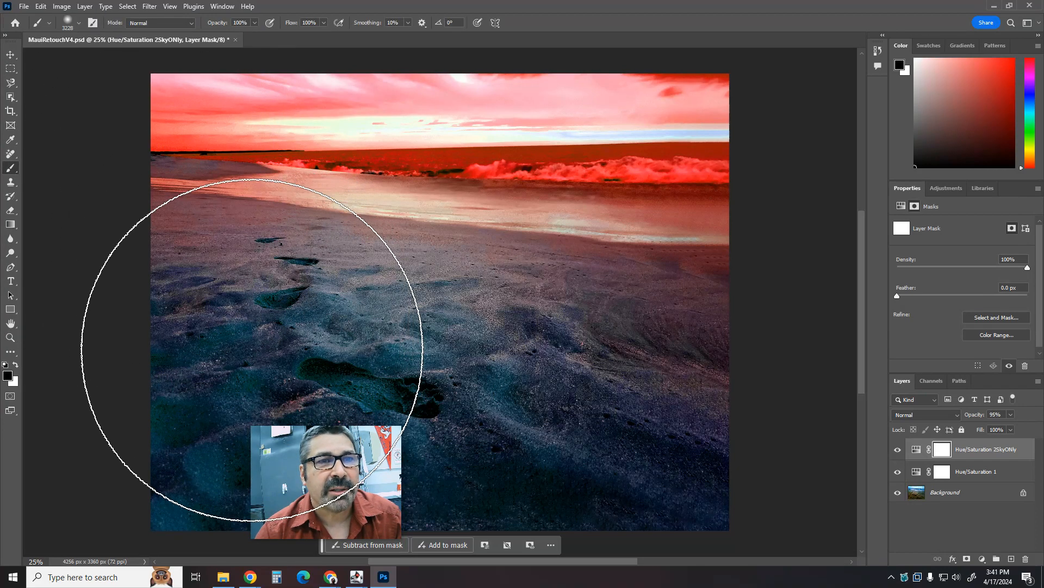
click(79, 24)
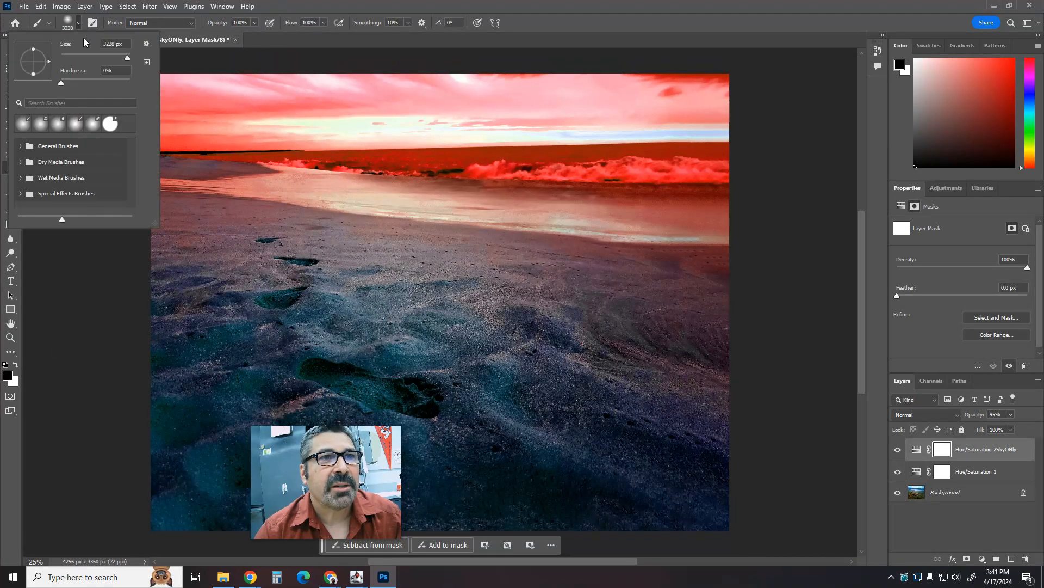
click(126, 56)
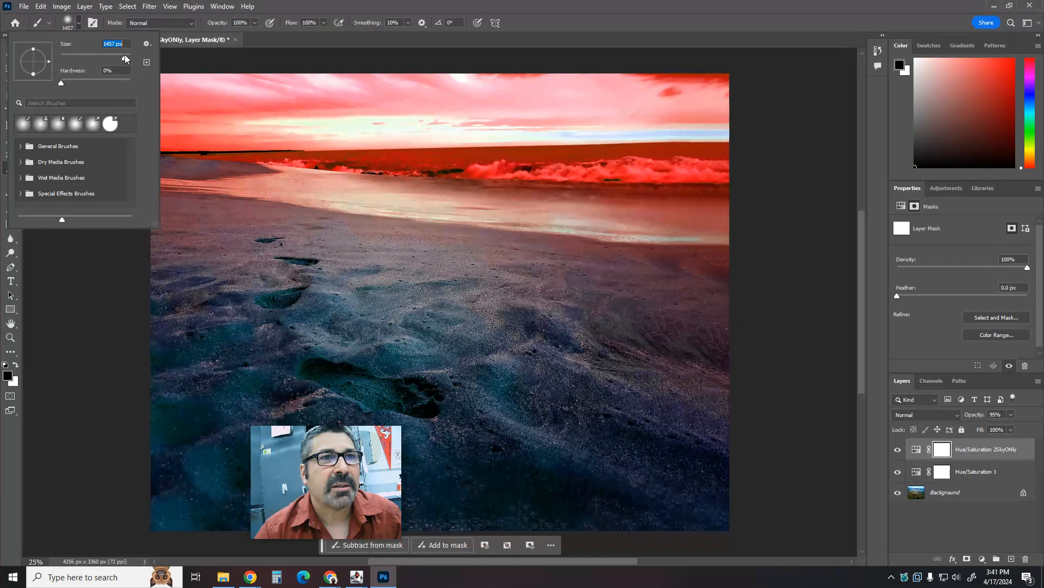
click(107, 57)
mouse_move(168, 476)
mouse_down()
mouse_move(212, 466)
mouse_move(163, 462)
mouse_move(135, 508)
mouse_move(383, 453)
mouse_up()
mouse_move(283, 380)
mouse_down()
mouse_move(488, 350)
mouse_move(582, 388)
mouse_up()
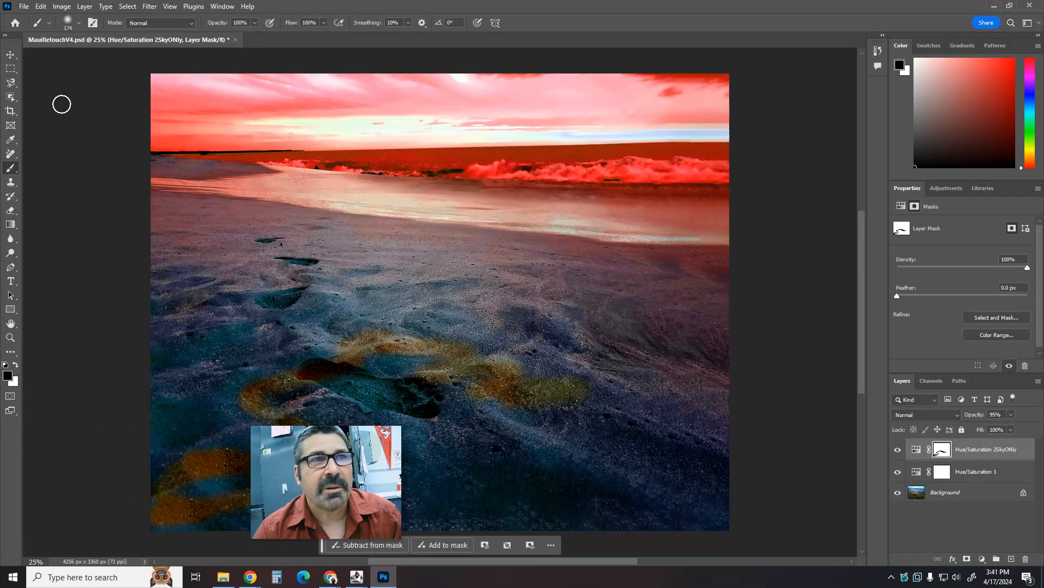
Mask the sky adjustment off the sand and shoreline with a soft black brush at 2165 px.
click(78, 24)
drag(114, 55, 126, 58)
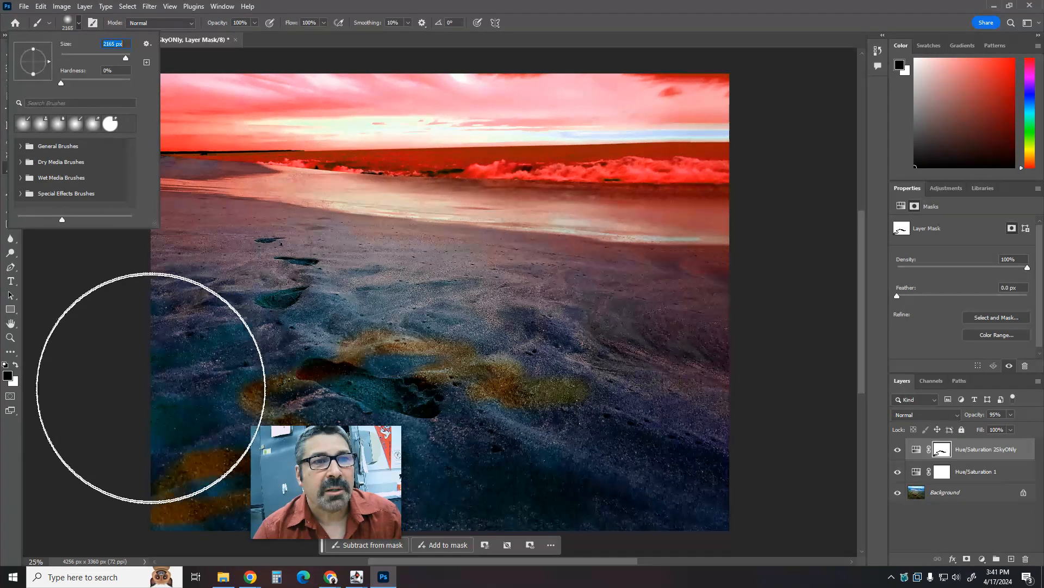
mouse_move(150, 387)
mouse_down()
mouse_move(186, 432)
mouse_move(567, 479)
mouse_move(691, 471)
mouse_move(432, 378)
mouse_move(206, 344)
mouse_move(140, 310)
mouse_move(480, 361)
mouse_move(641, 368)
mouse_move(679, 333)
mouse_move(549, 328)
mouse_move(202, 281)
mouse_move(254, 313)
mouse_move(559, 325)
mouse_move(692, 460)
mouse_move(187, 497)
mouse_move(182, 446)
mouse_up()
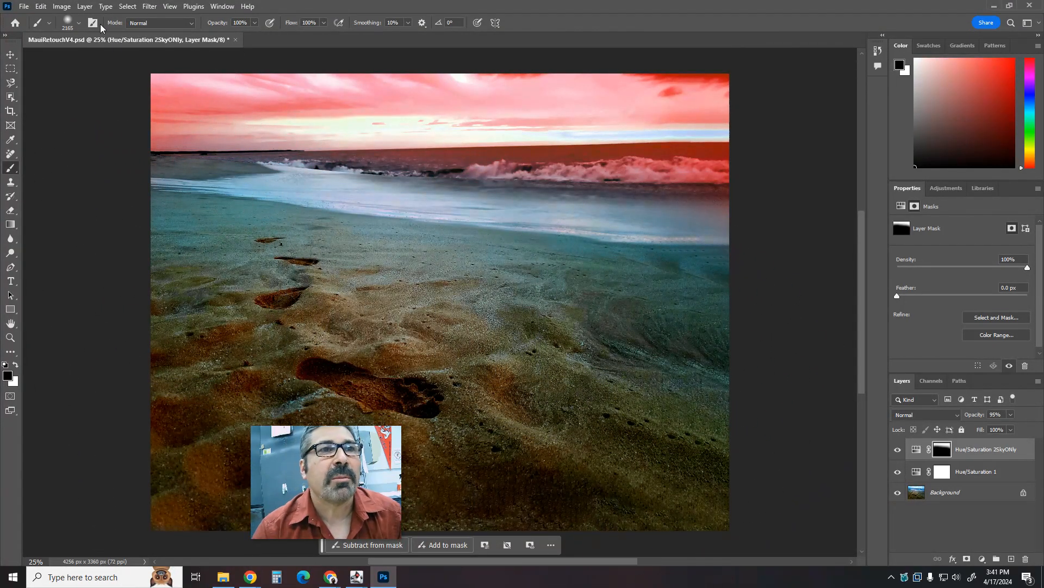
Mask the remaining red tint off the waves with a 3228 px brush, and compare the photo with the sky adjustment hidden and shown.
click(79, 24)
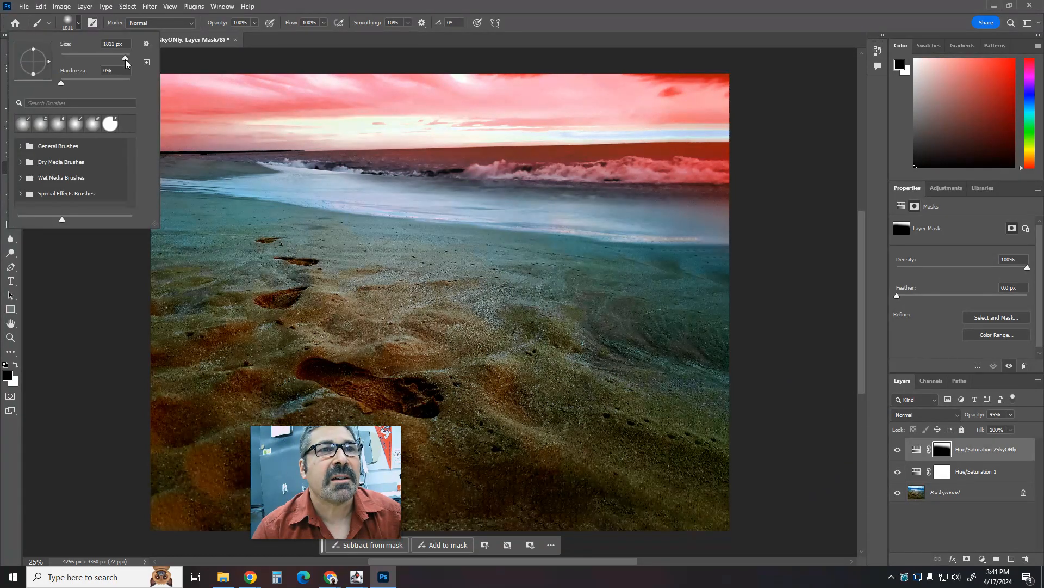
drag(129, 60, 126, 60)
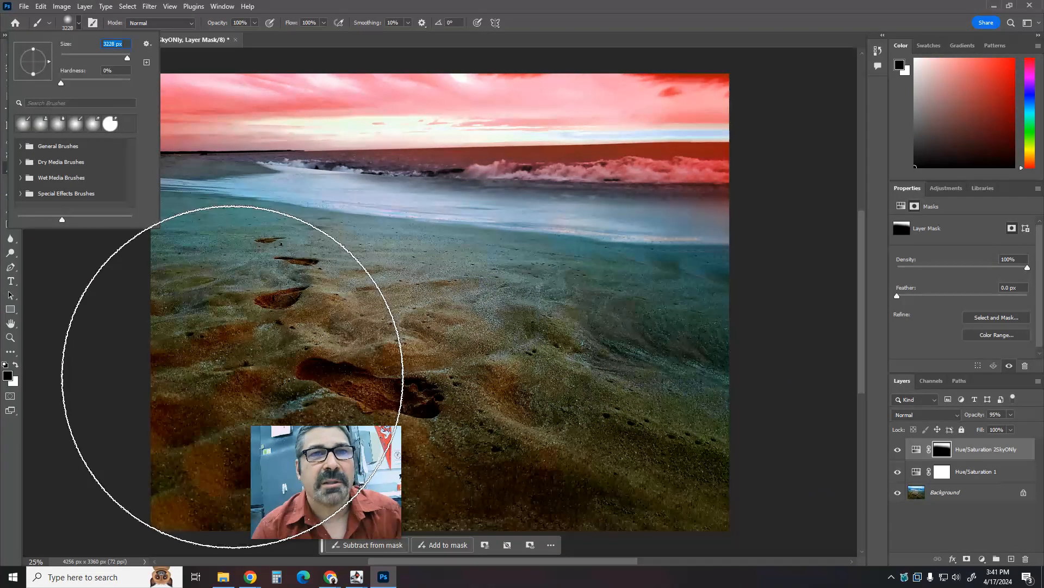
click(257, 343)
mouse_move(384, 343)
mouse_down()
mouse_move(652, 337)
mouse_move(758, 362)
mouse_move(573, 584)
mouse_up()
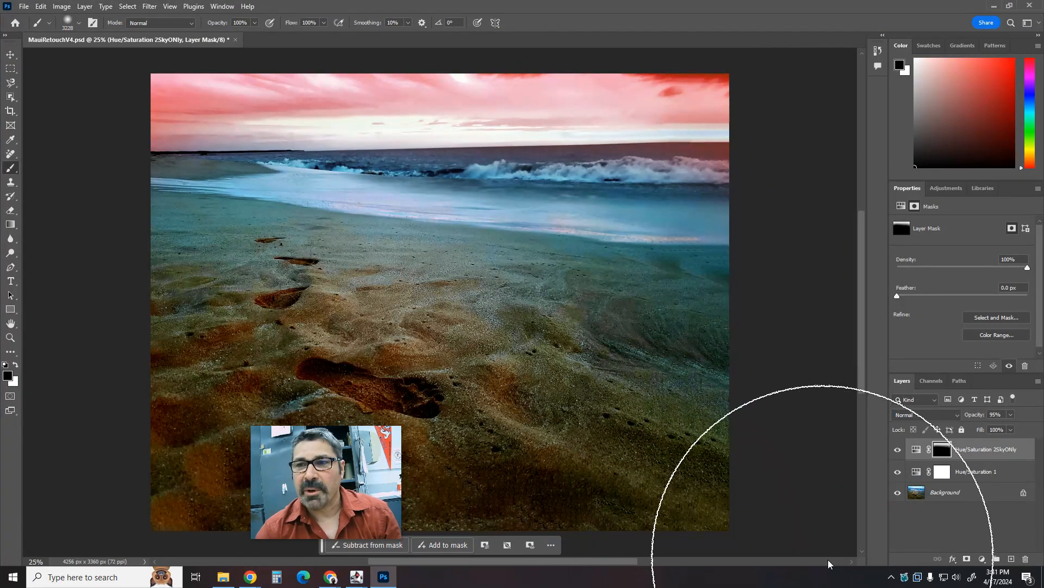
click(898, 449)
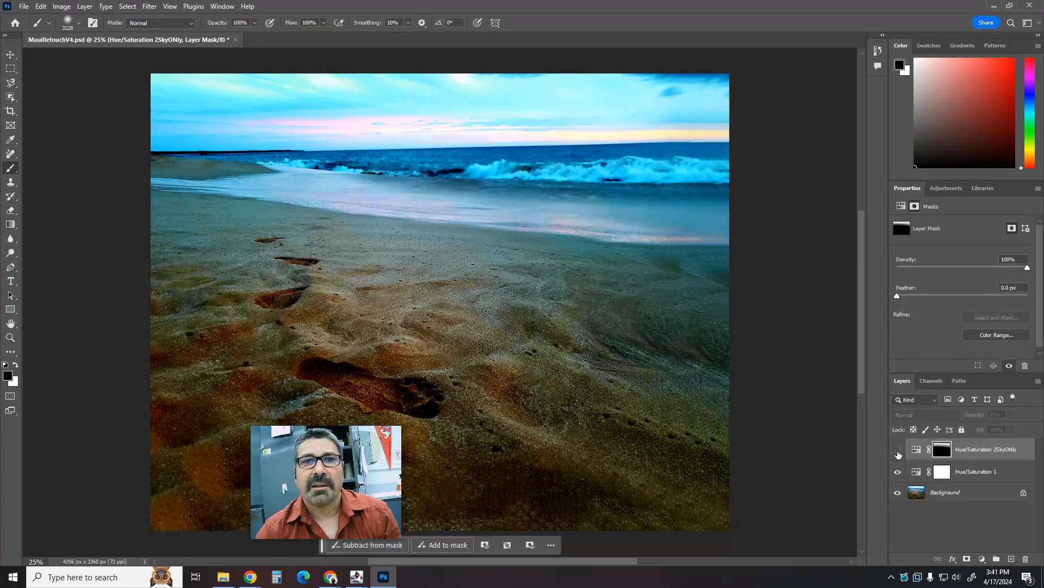
click(897, 450)
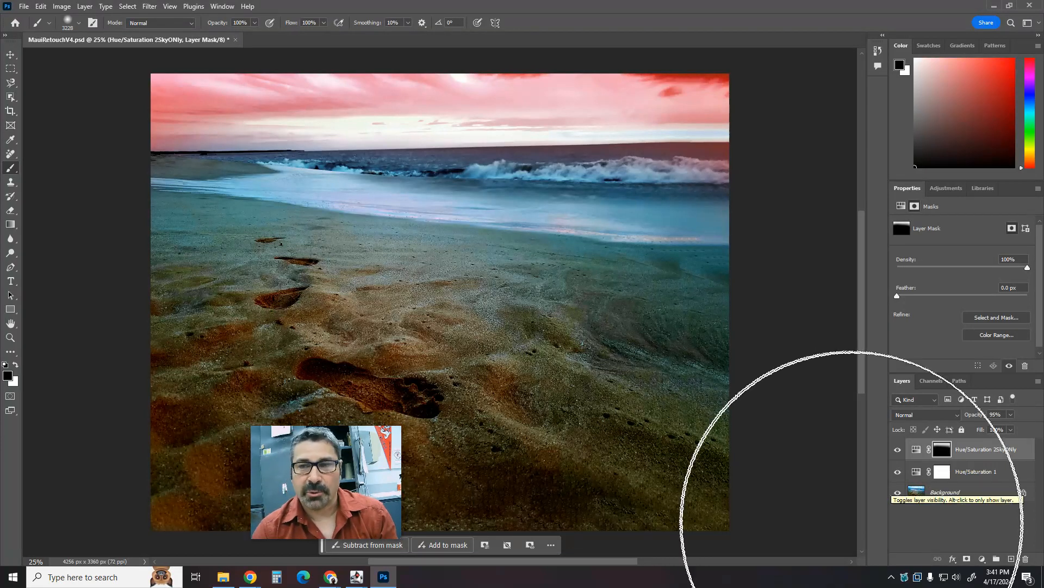
Add a Levels adjustment layer directly above the Background with black input 15, midtones 1.12 and white input 243.
click(952, 496)
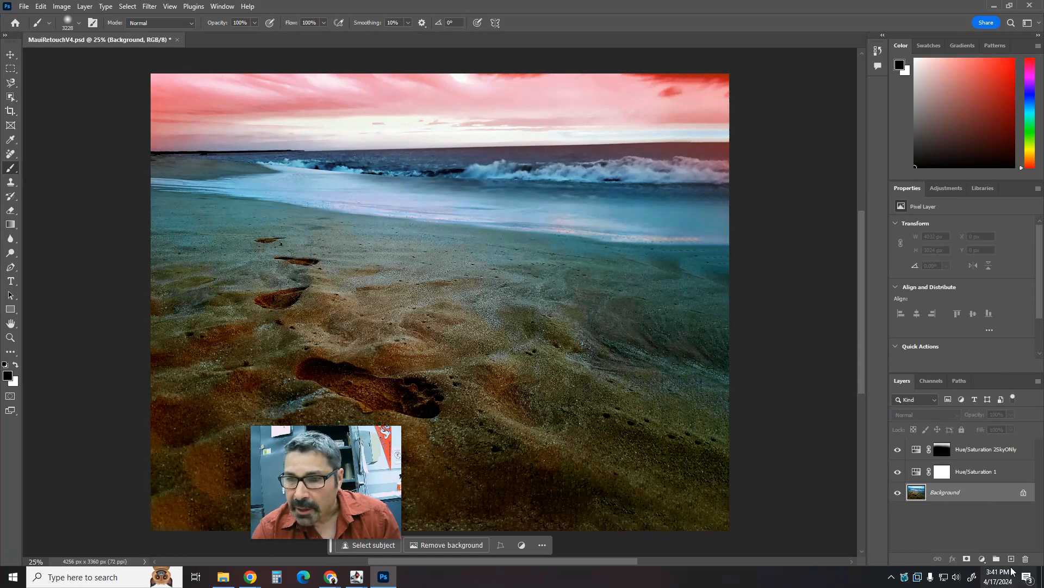
click(983, 564)
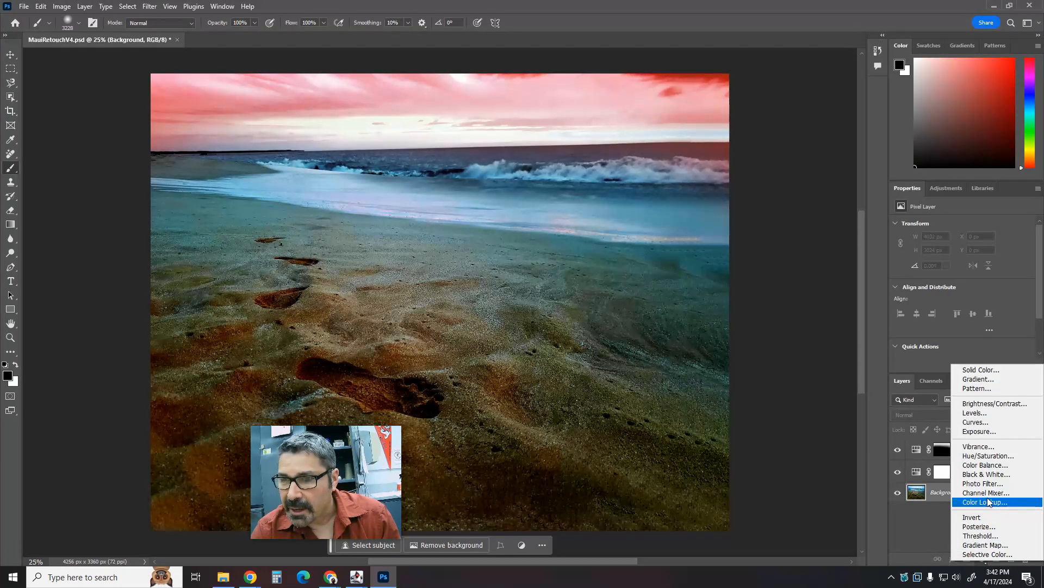
click(987, 415)
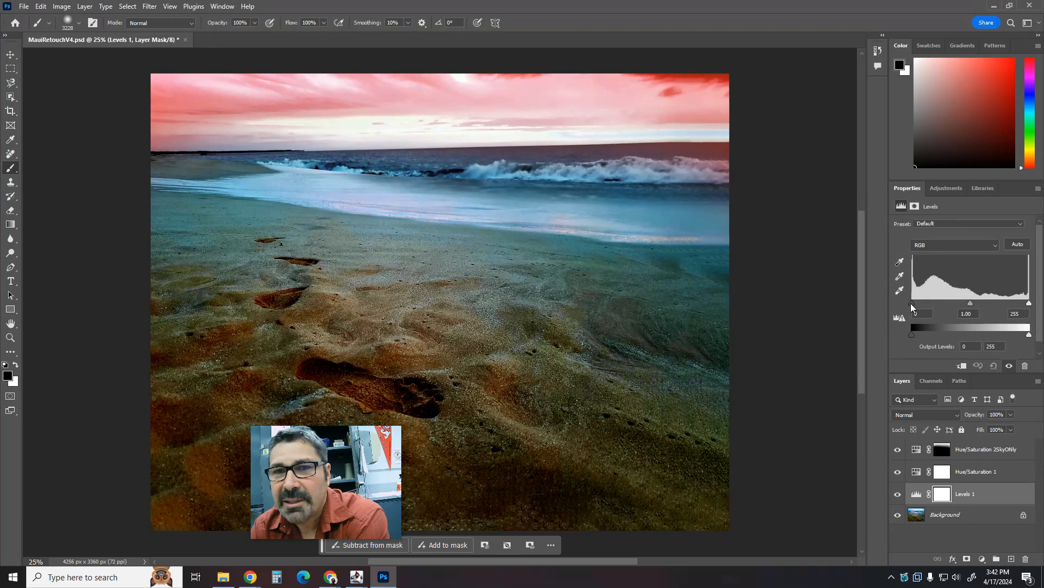
drag(912, 303, 913, 303)
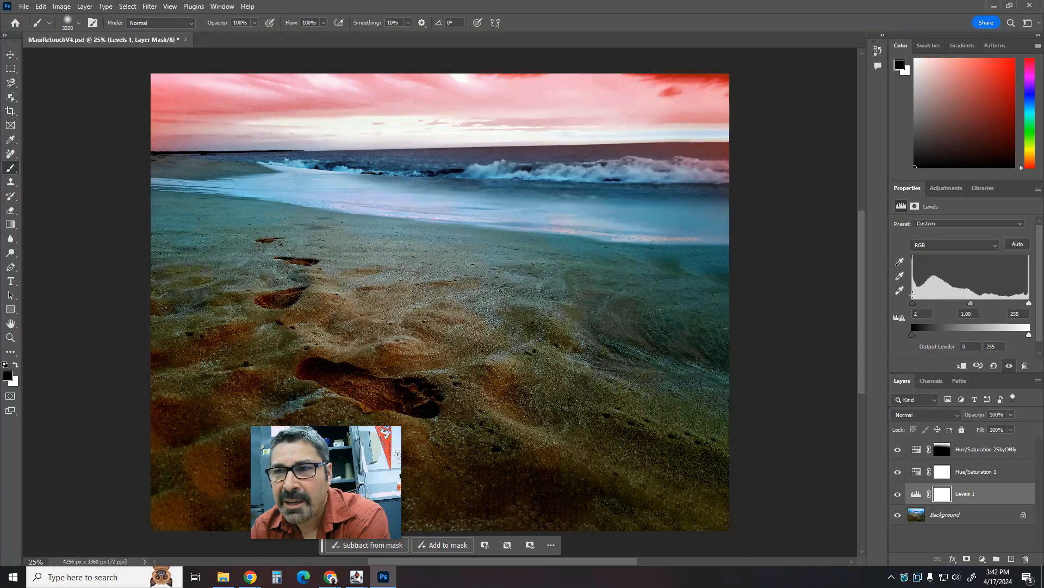
drag(916, 304, 918, 303)
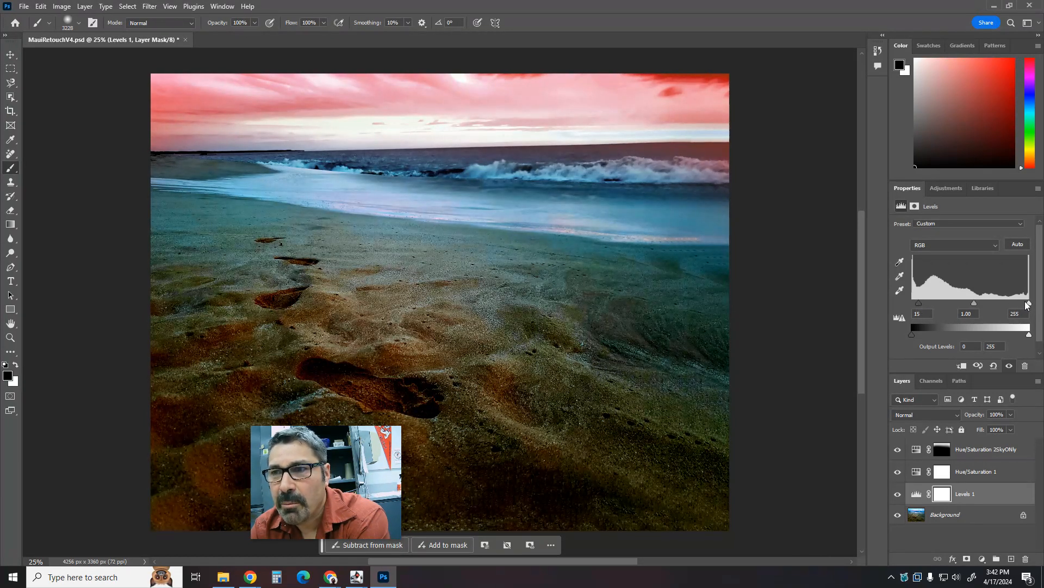
drag(1029, 304, 1025, 304)
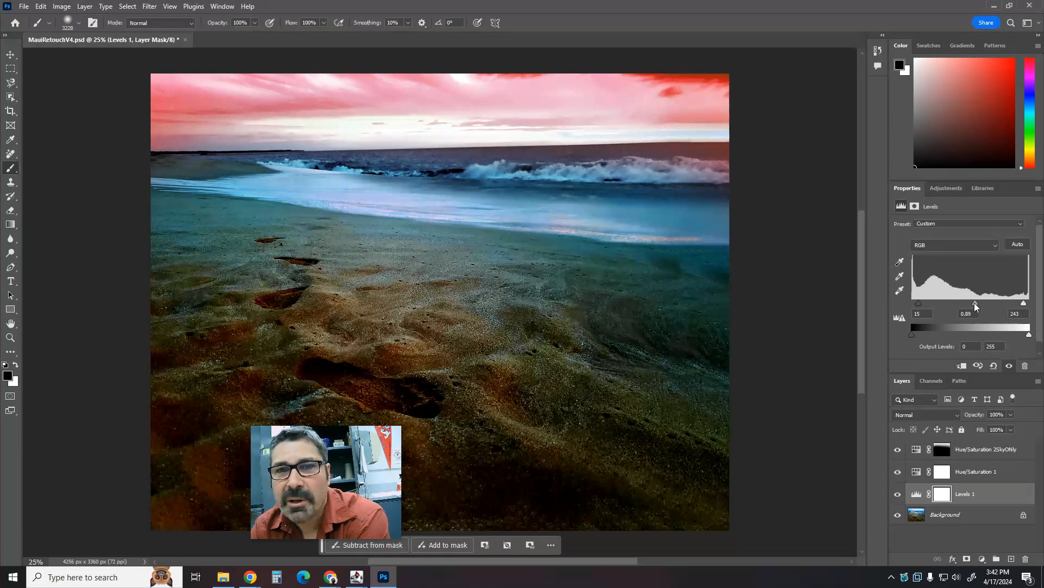
drag(974, 303, 967, 303)
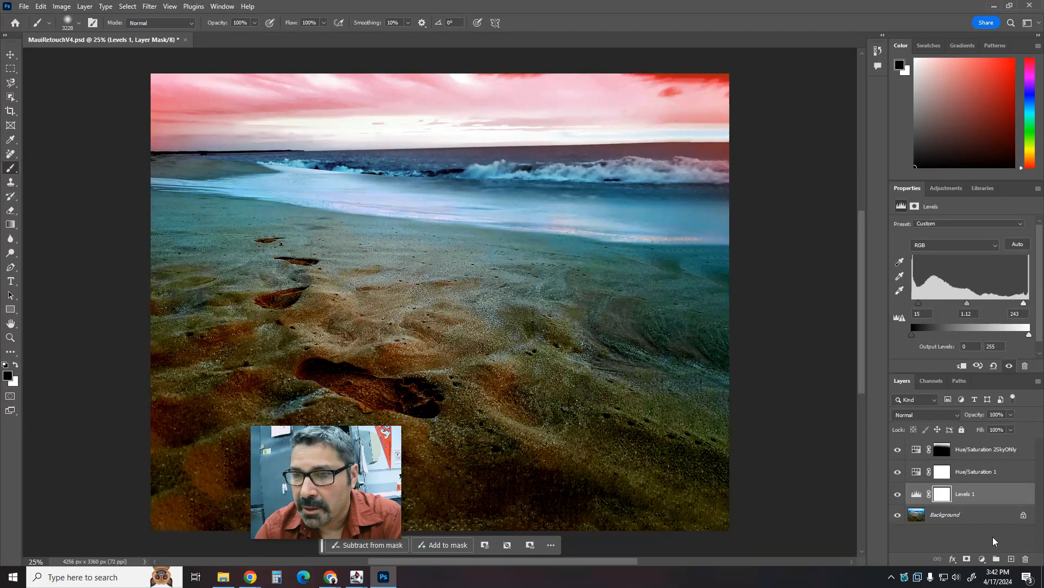
Add a Curves adjustment layer above the Levels layer and shape its RGB curve into a gentle S with raised highlights and lowered shadows.
click(982, 559)
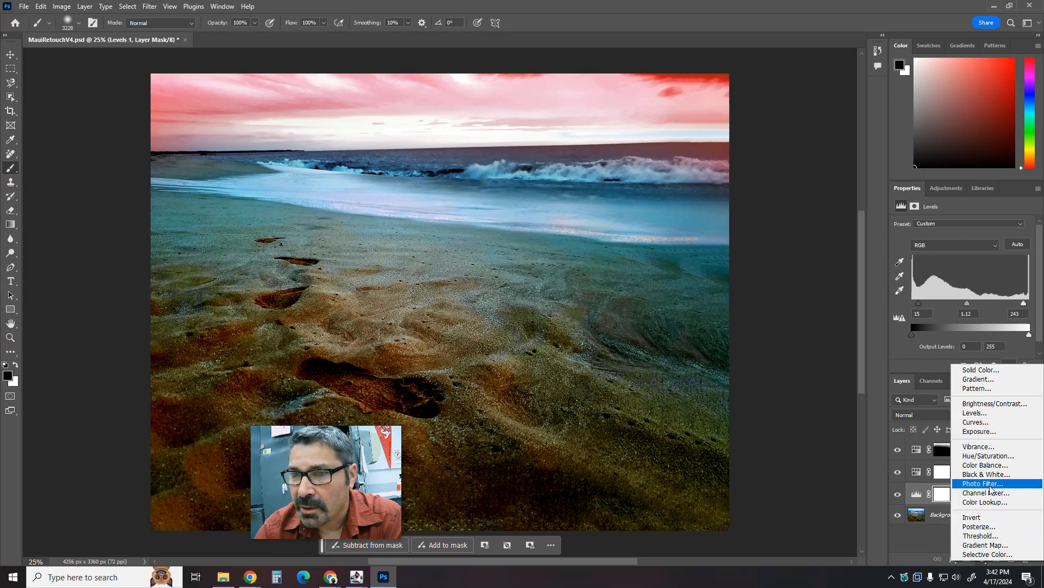
click(989, 427)
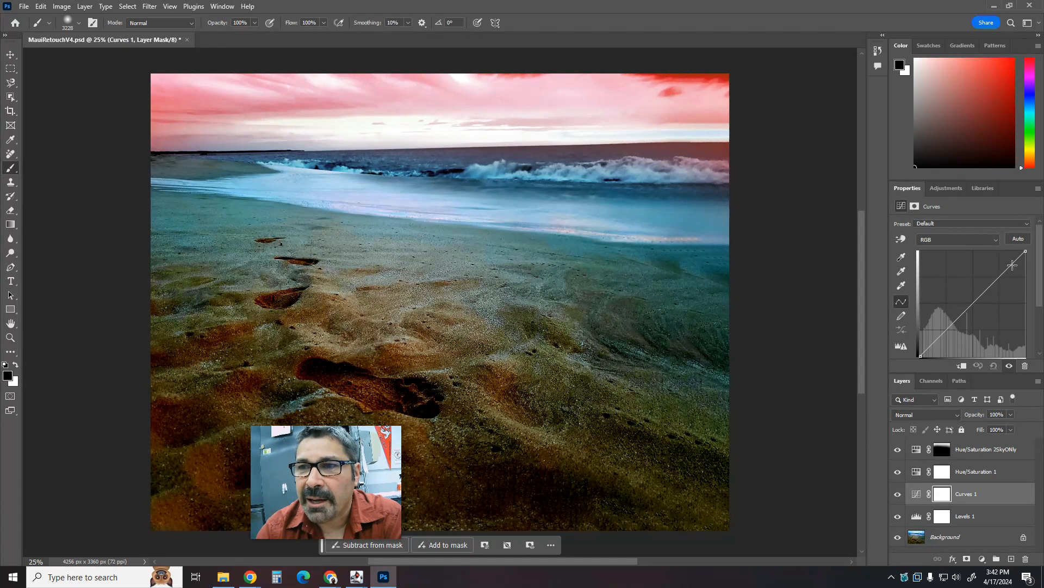
drag(1013, 265, 1009, 260)
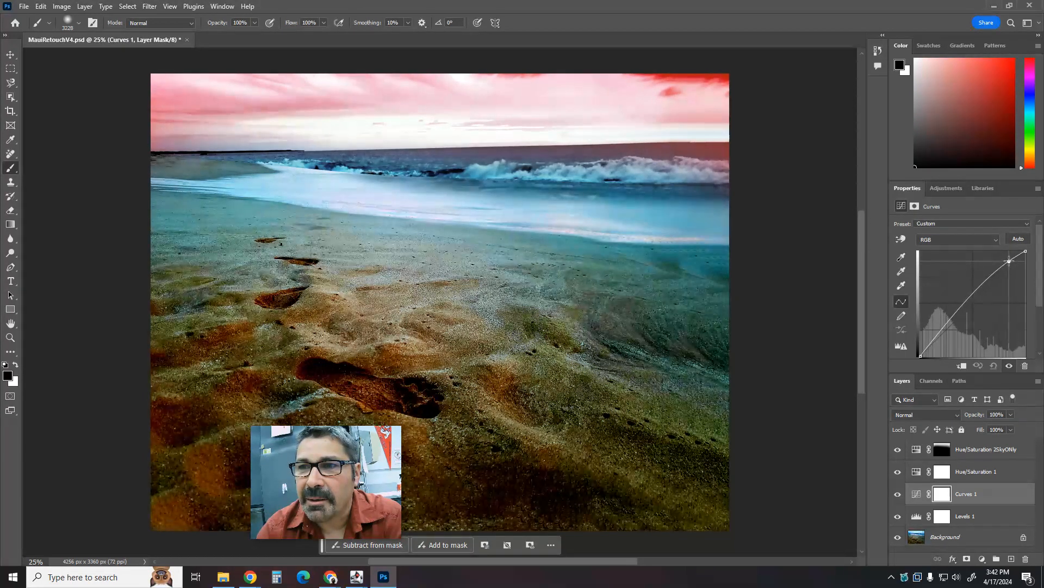
click(958, 239)
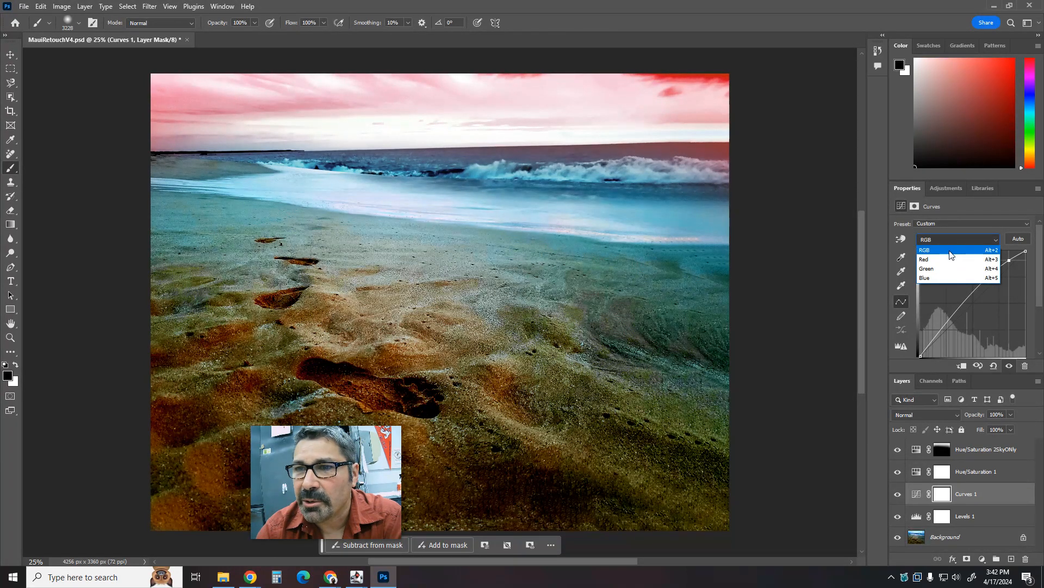
click(950, 253)
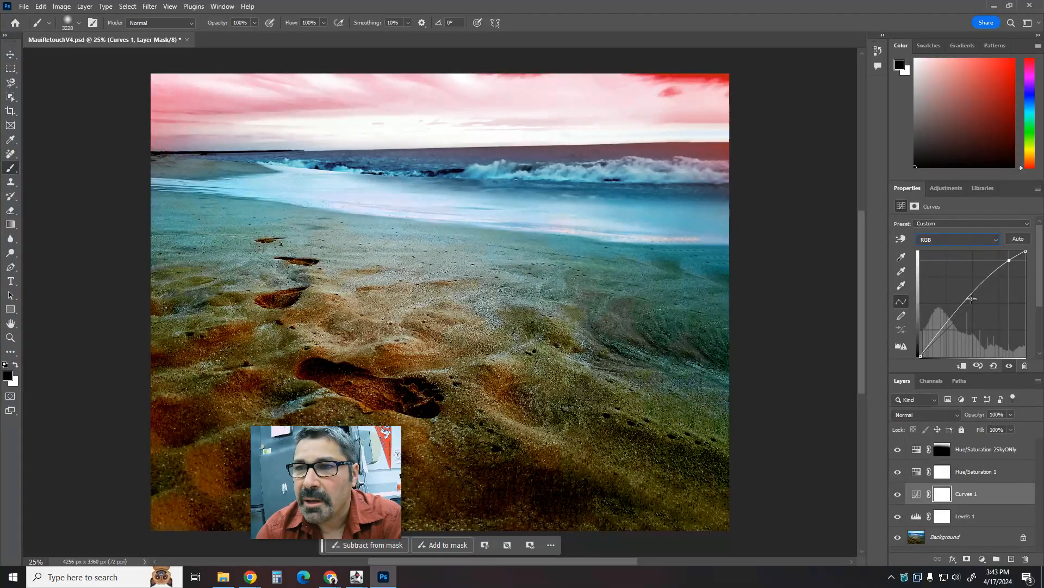
drag(946, 319, 976, 297)
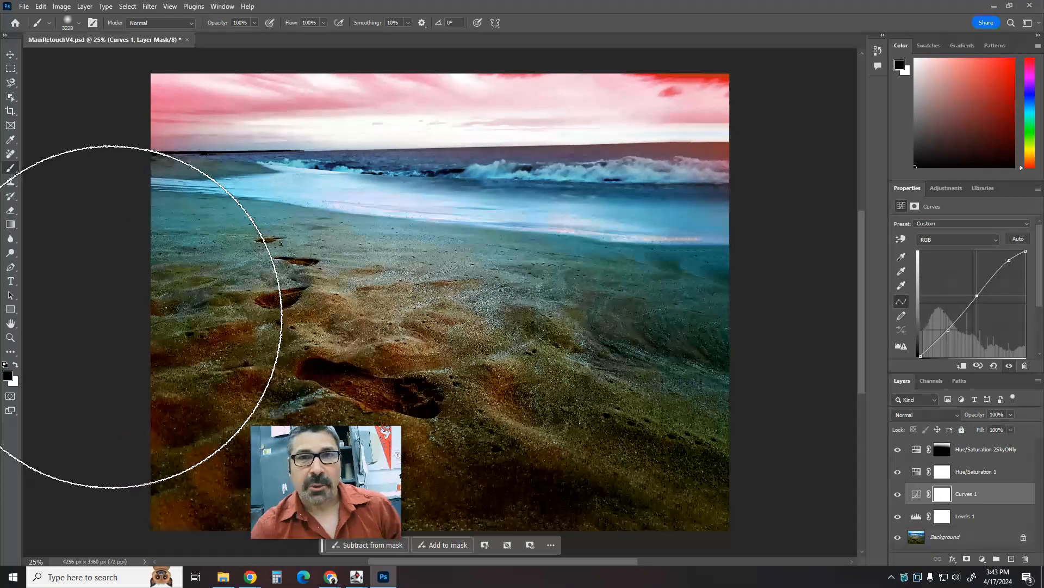
drag(289, 457, 410, 447)
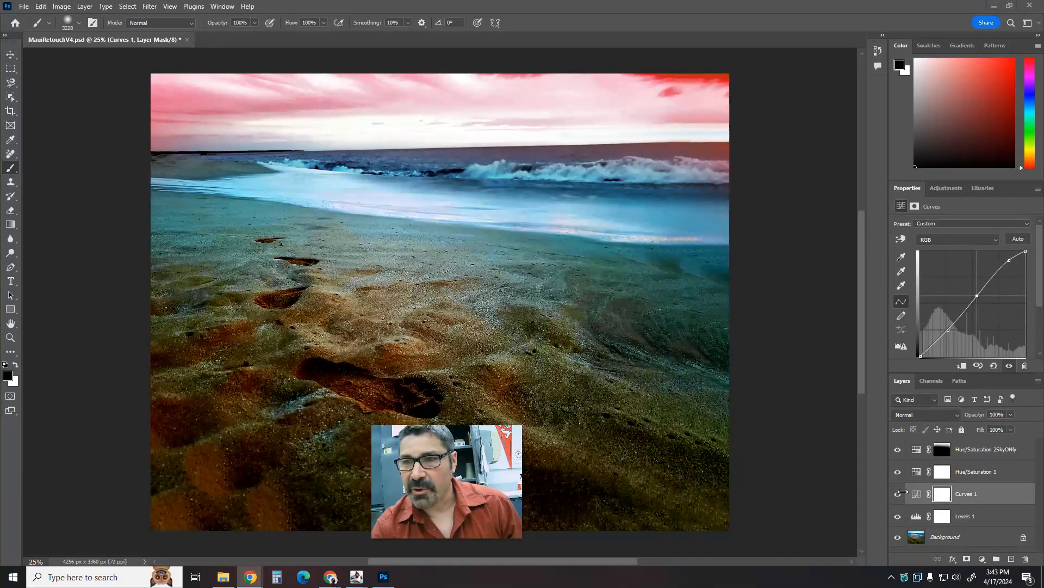
Compare the photo with the two Hue/Saturation layers, Curves and Levels hidden and shown again.
click(898, 450)
click(898, 472)
click(899, 494)
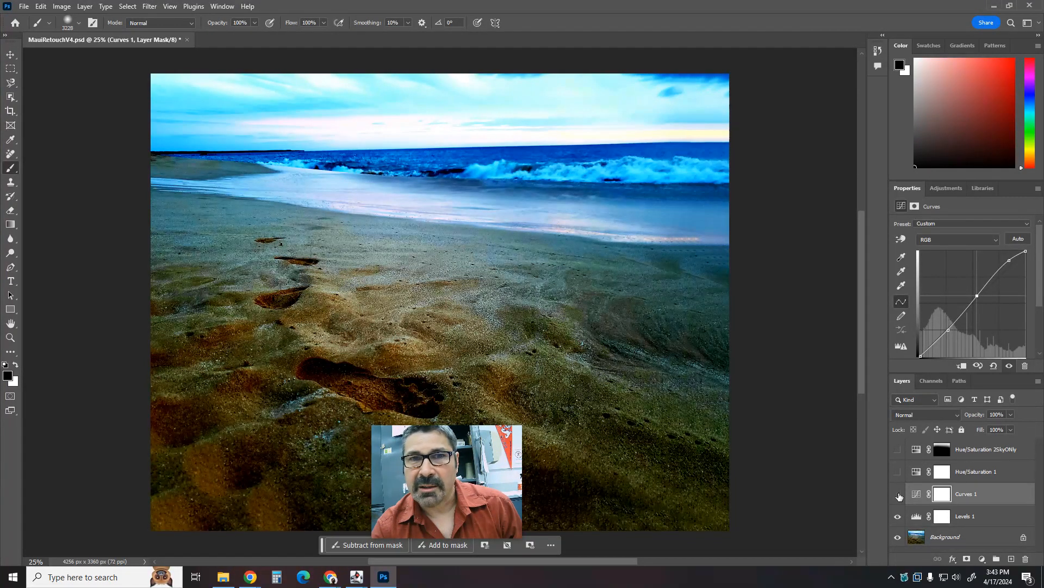
click(898, 514)
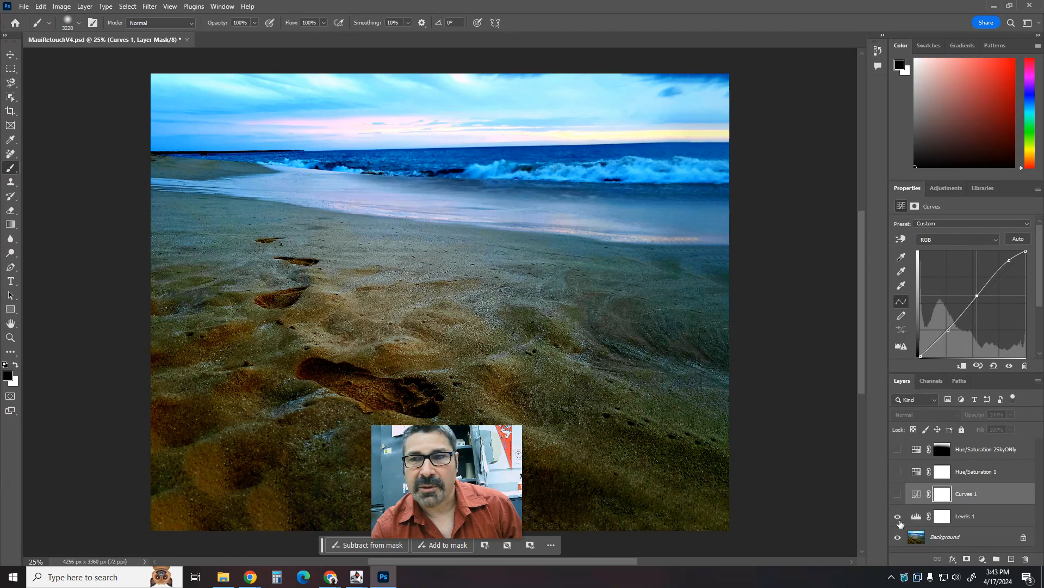
click(898, 515)
click(898, 494)
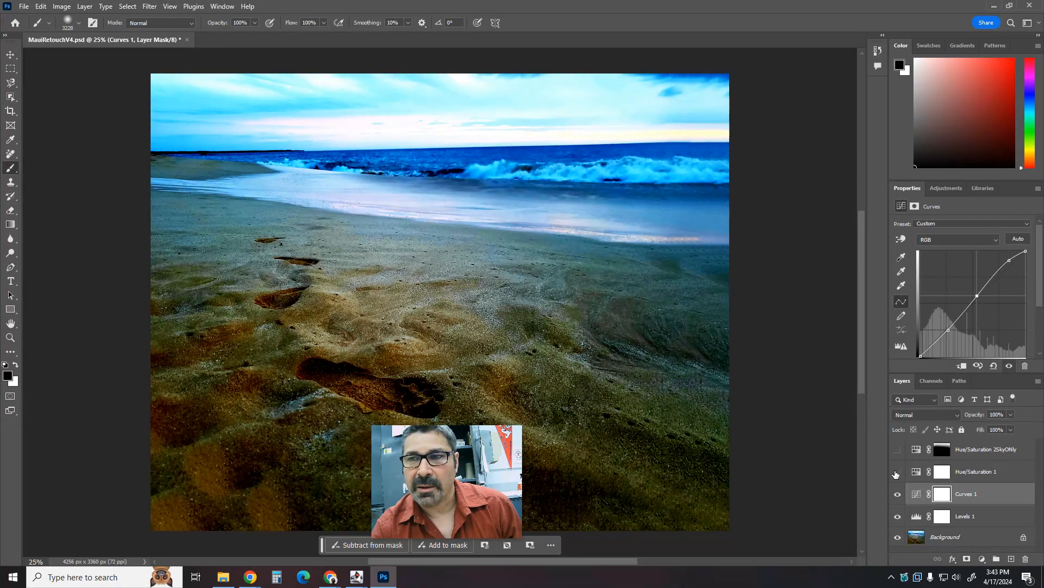
click(898, 472)
click(899, 450)
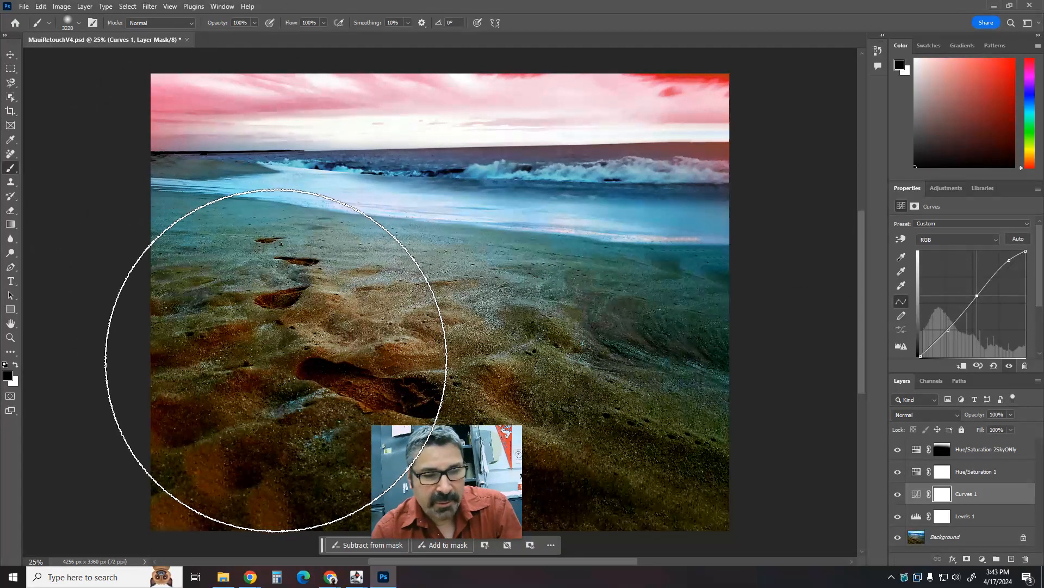
Switch to the scoring guide in Google Docs and read the color correction and flattening instructions.
key(alt+Tab)
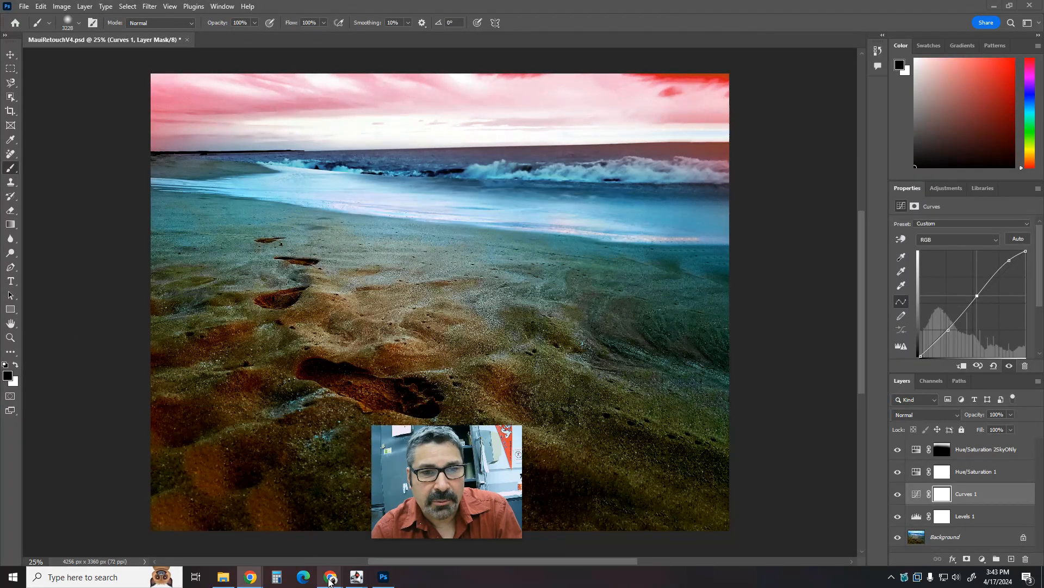
mouse_move(330, 580)
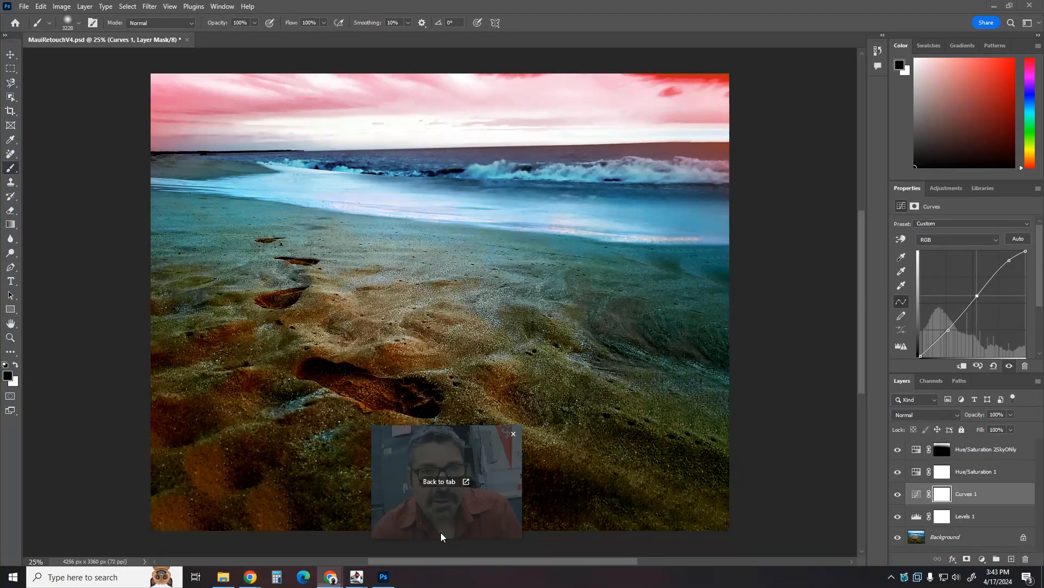
click(327, 532)
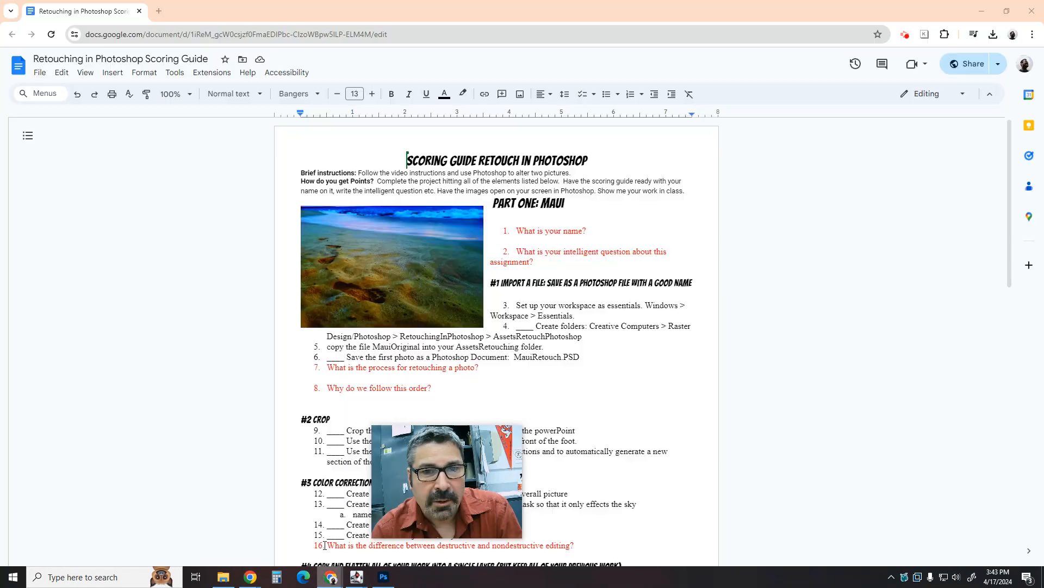
scroll(415, 418, down, 3)
drag(439, 455, 159, 419)
scroll(382, 306, down, 2)
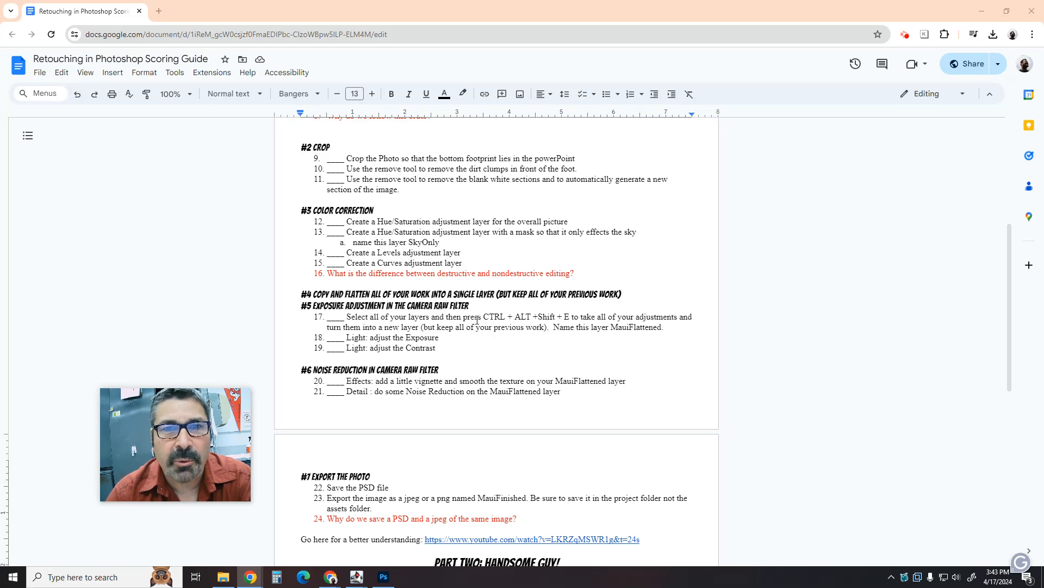
Return to Photoshop, select all layers from the sky adjustment down to the Background, and stamp them into a new merged layer.
click(384, 578)
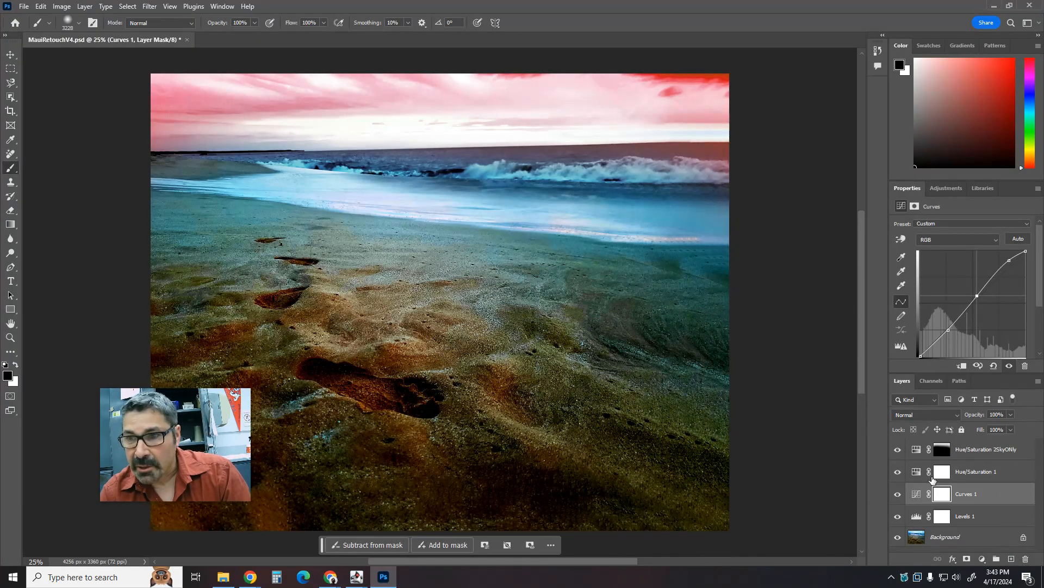
click(971, 450)
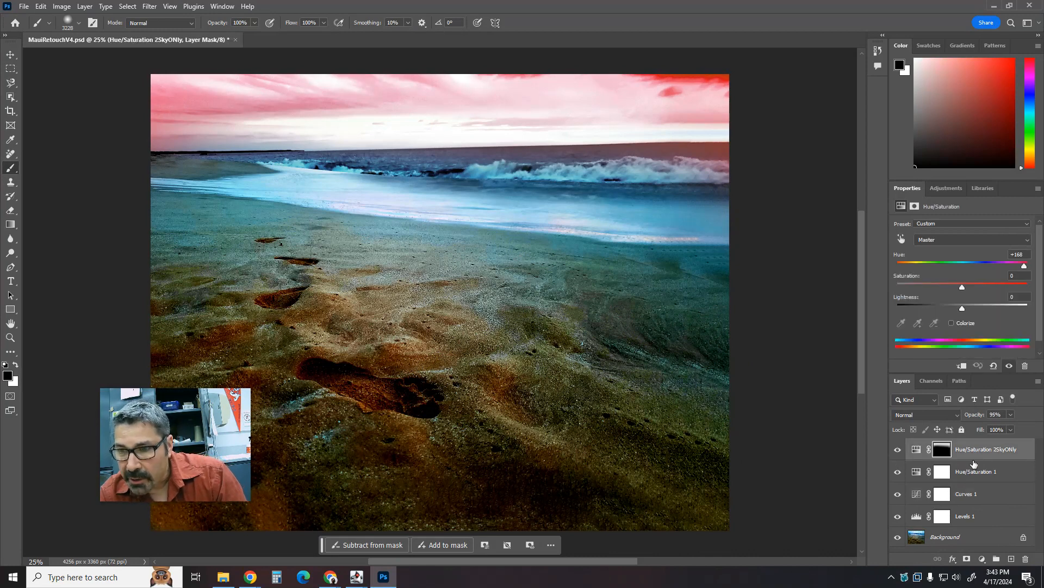
shift+click(960, 538)
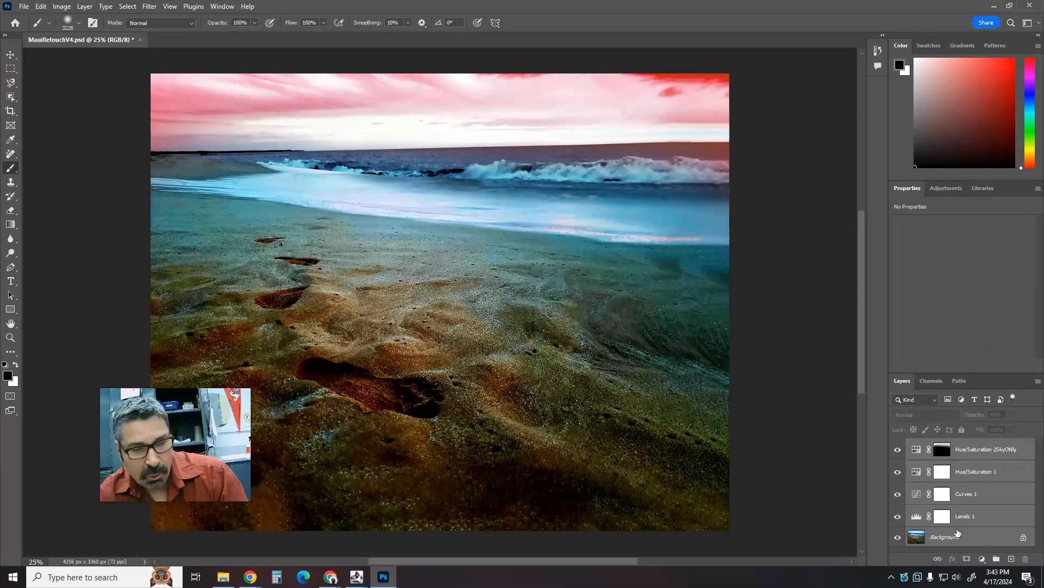
drag(956, 532, 956, 526)
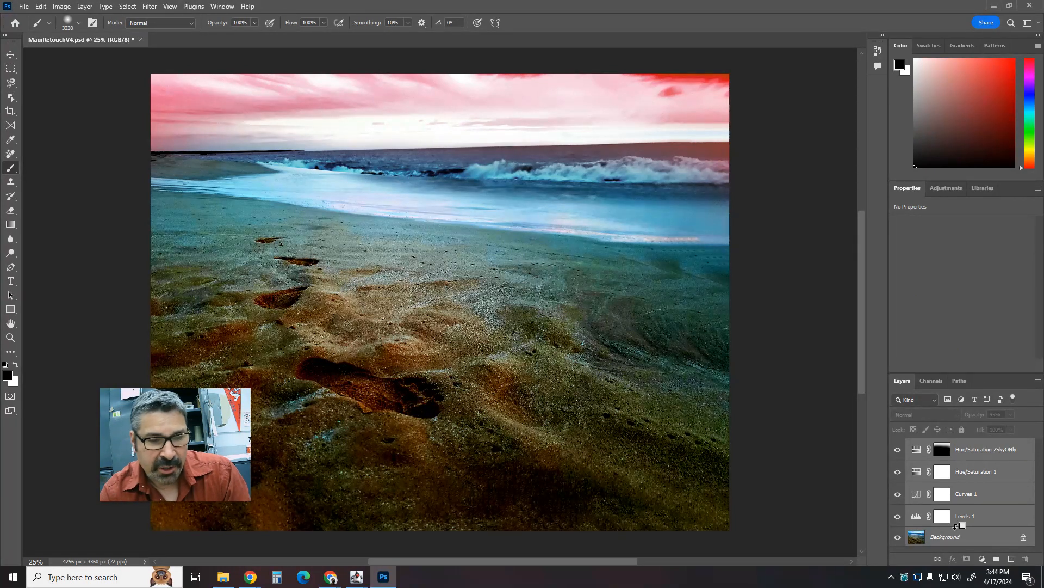
key(ctrl+alt+shift+e)
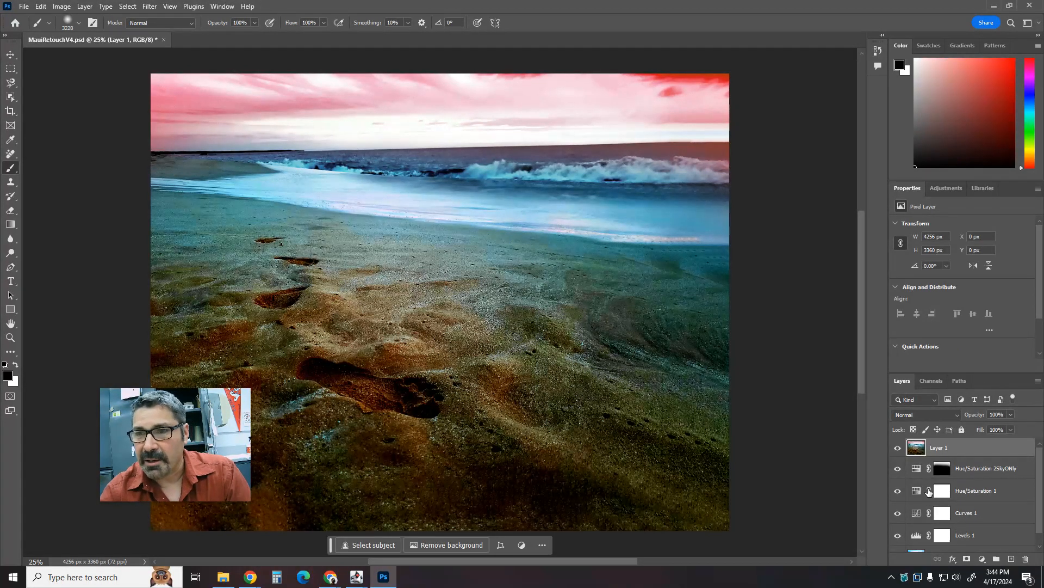
Hide all layers beneath the merged layer, and check the merged layer by hiding and showing it.
drag(898, 469, 898, 512)
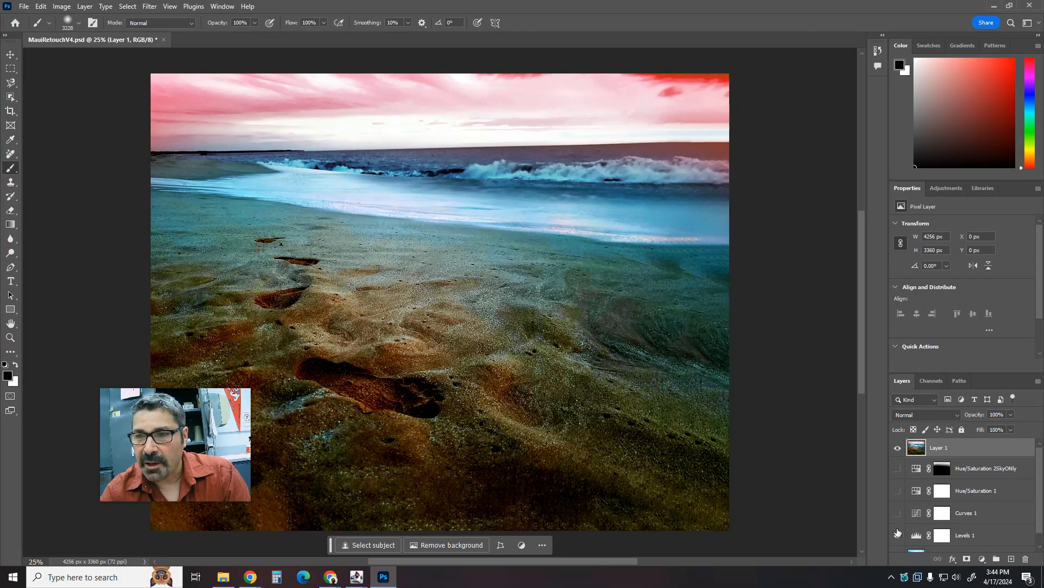
scroll(915, 529, down, 1)
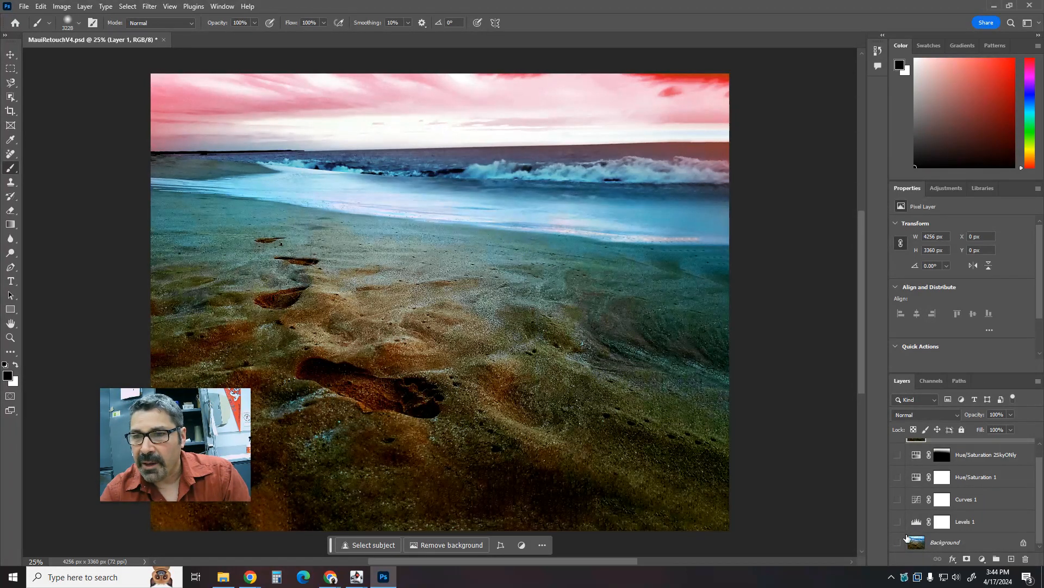
scroll(909, 535, up, 1)
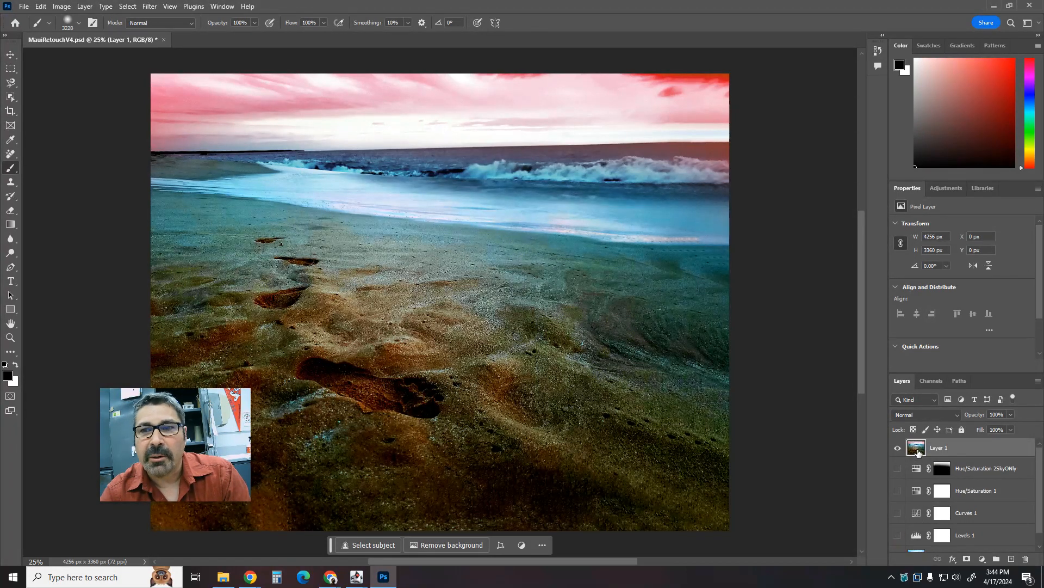
click(898, 449)
click(898, 449)
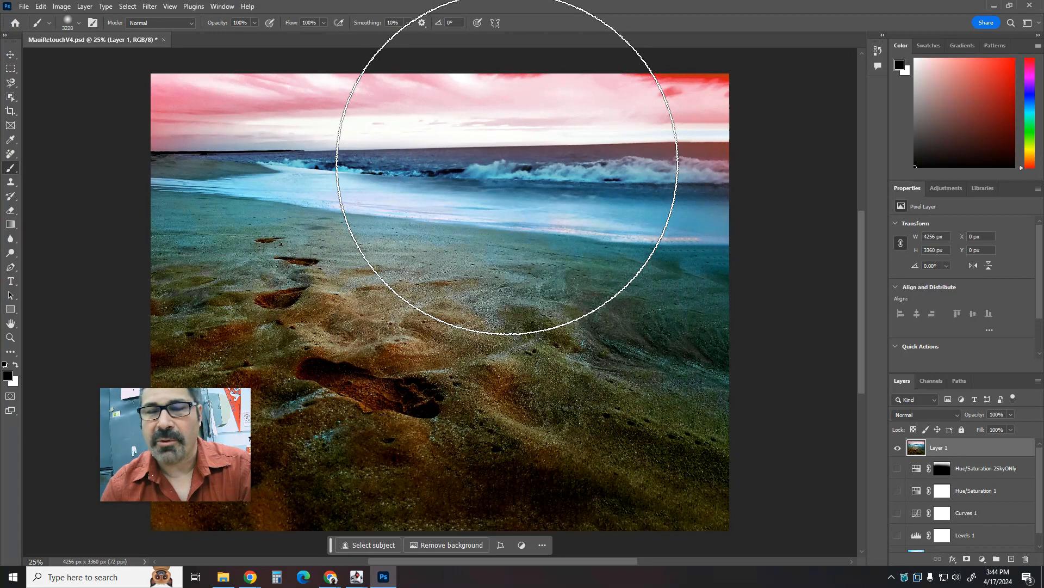
Open the merged layer in the Camera Raw Filter and set Exposure to +0.50 and Contrast to +15.
click(149, 6)
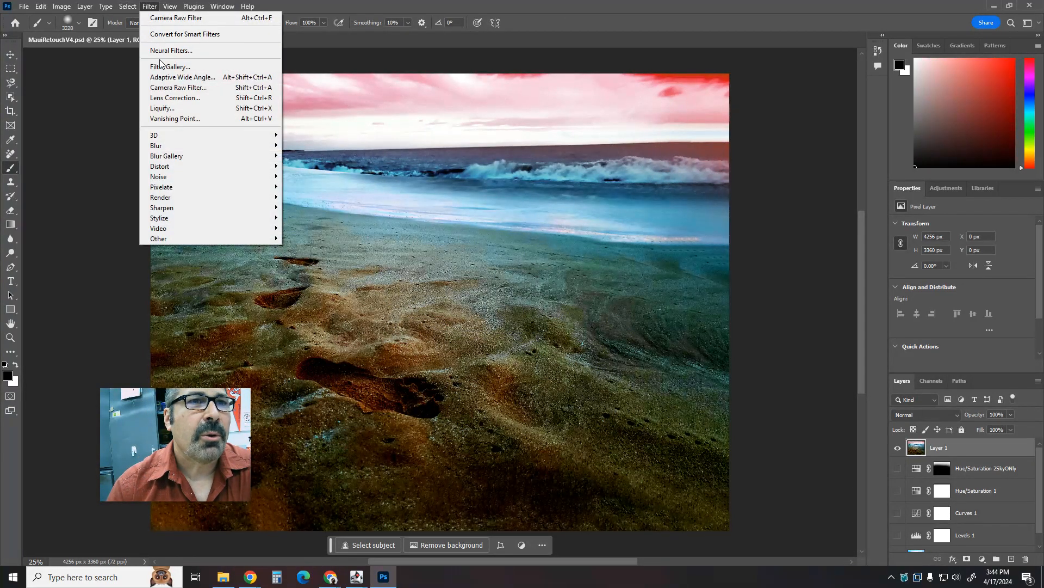
click(176, 87)
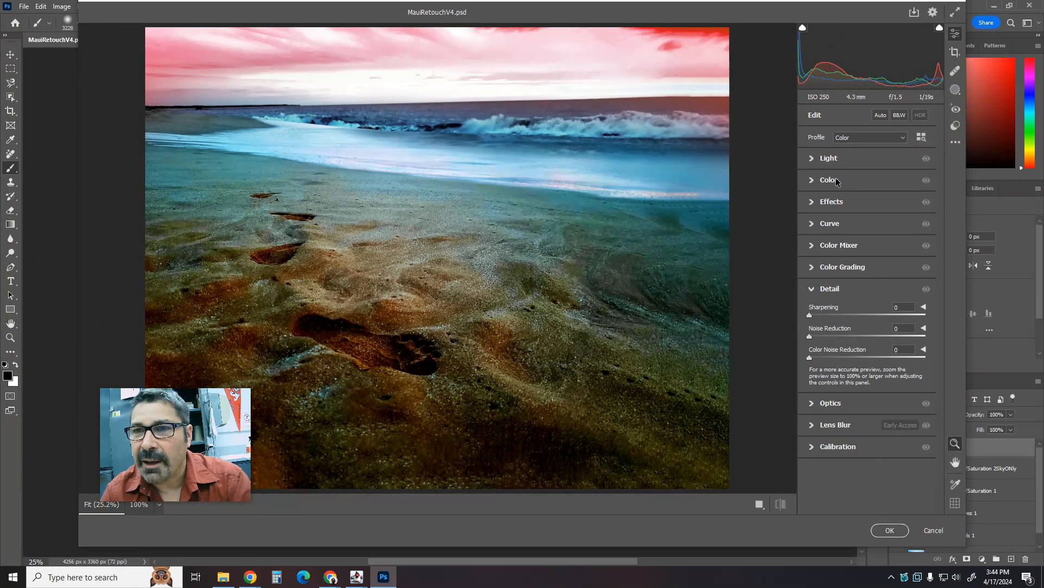
click(816, 290)
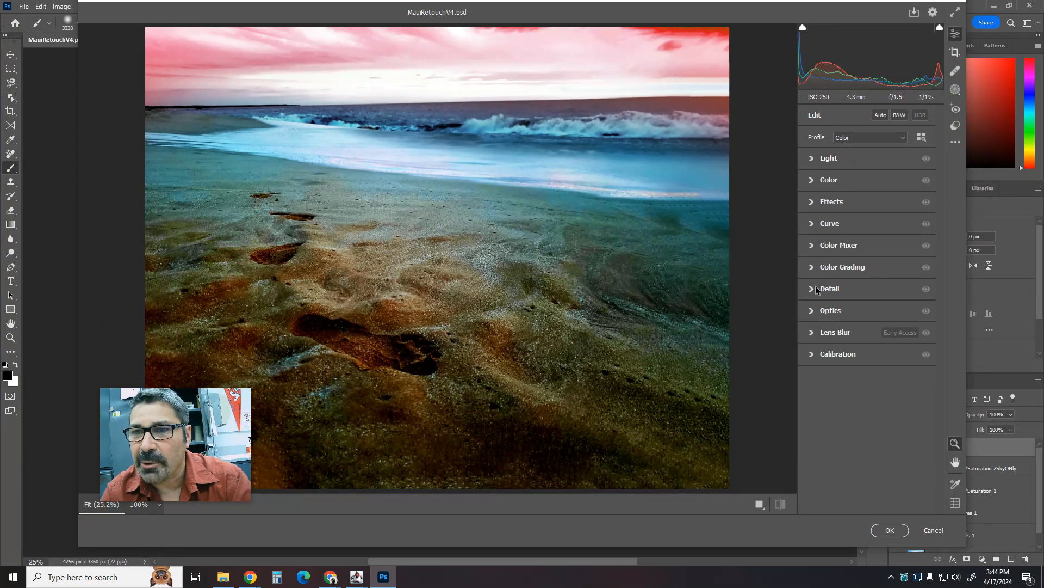
click(812, 159)
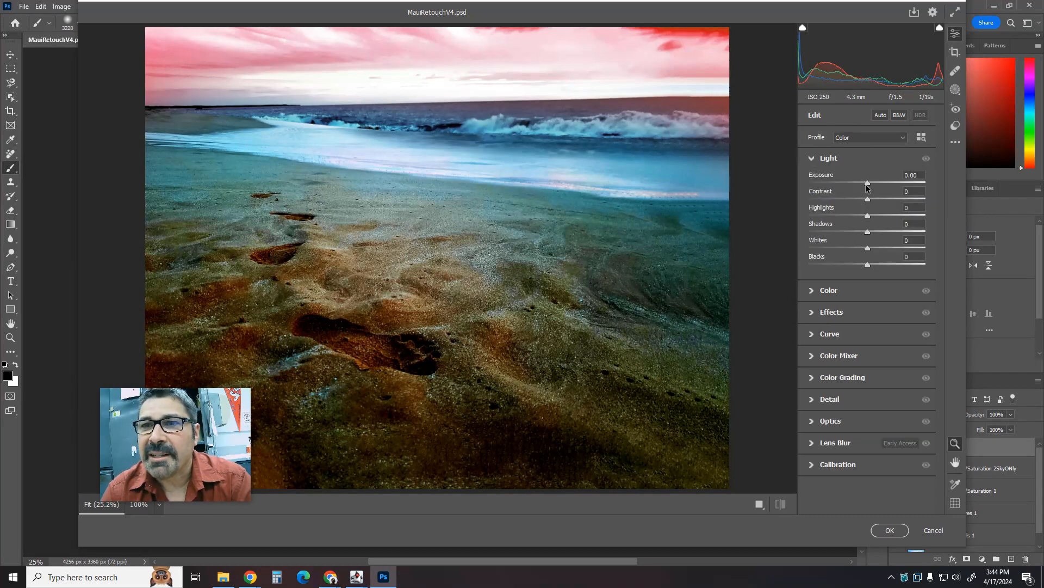
drag(866, 187, 878, 187)
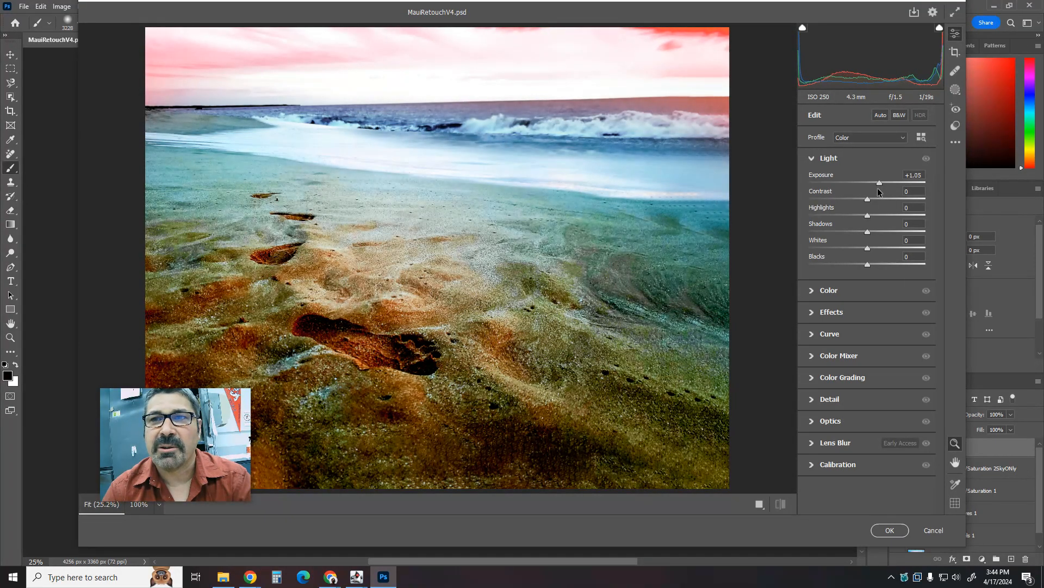
mouse_move(877, 188)
mouse_down()
mouse_move(864, 190)
mouse_move(877, 188)
mouse_move(877, 202)
mouse_up()
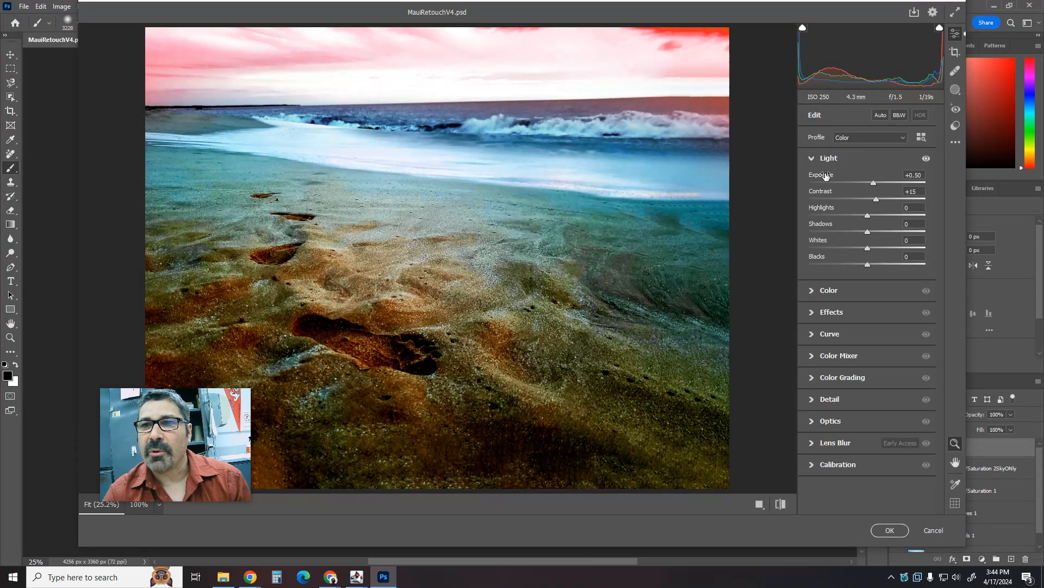
click(812, 162)
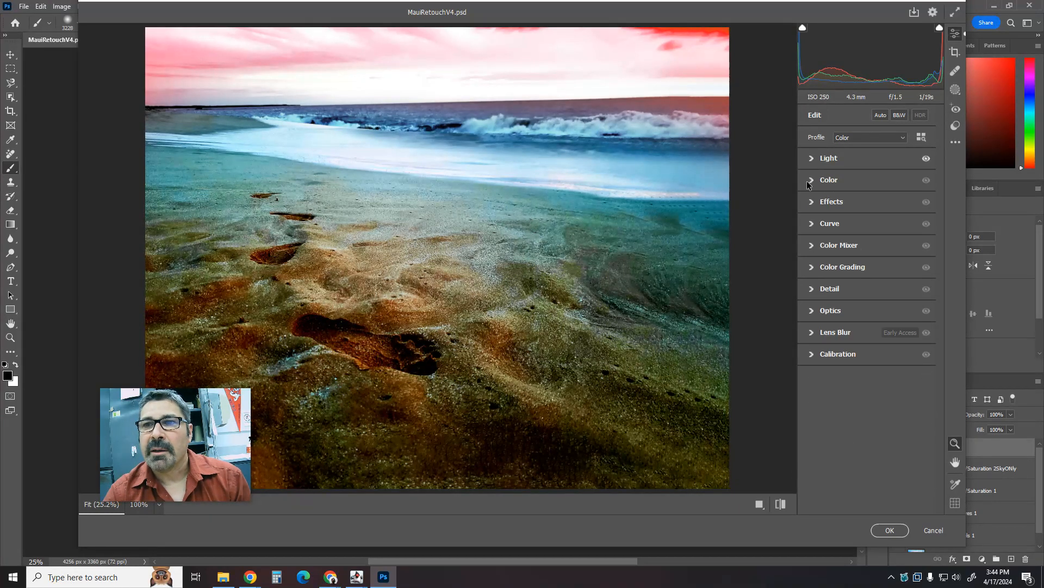
Set the Tint to +1 in the Camera Raw color adjustments.
click(812, 181)
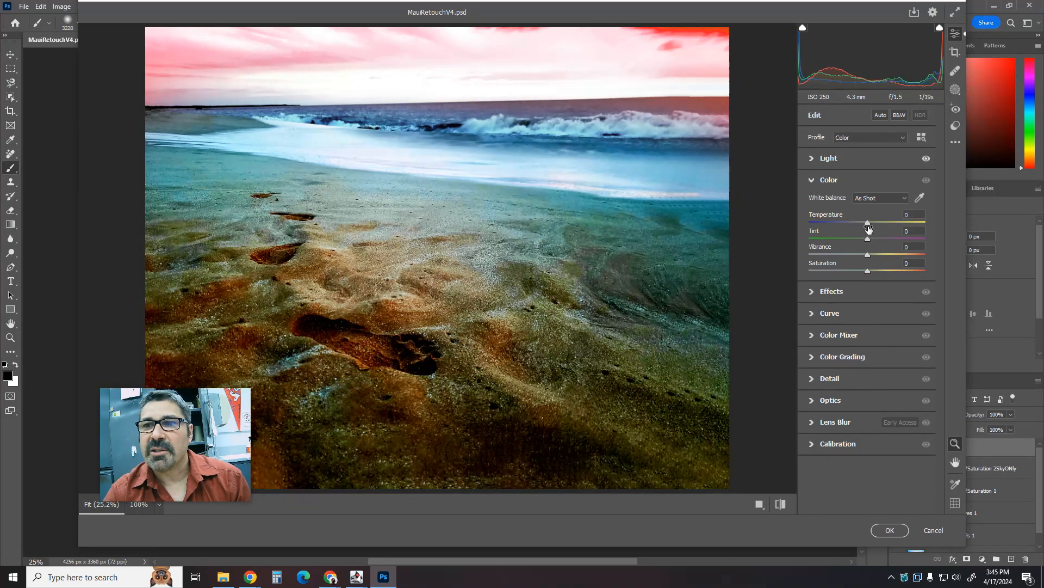
mouse_move(868, 229)
mouse_down()
mouse_move(908, 226)
mouse_move(869, 224)
mouse_up()
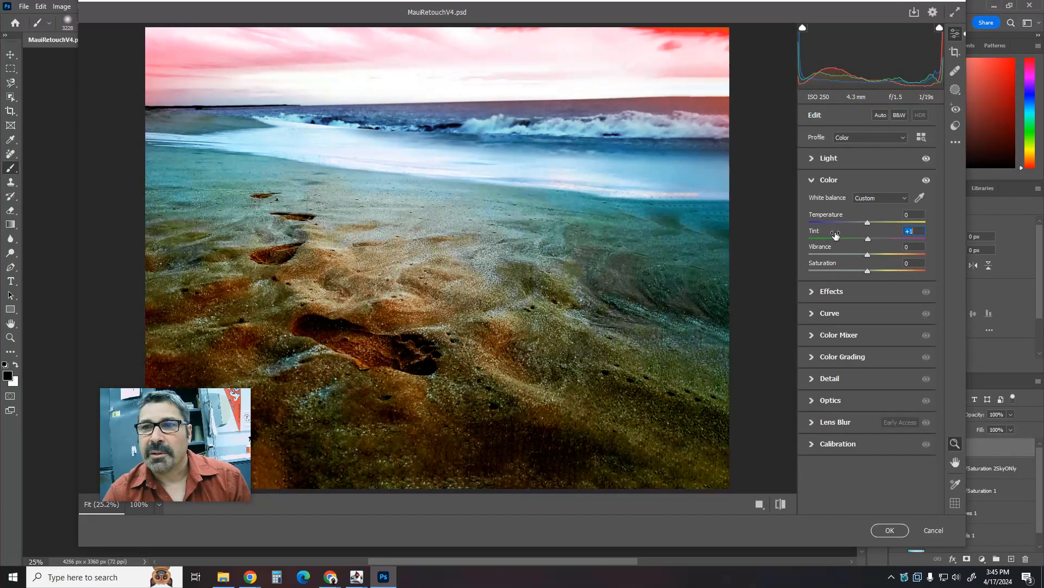
click(813, 183)
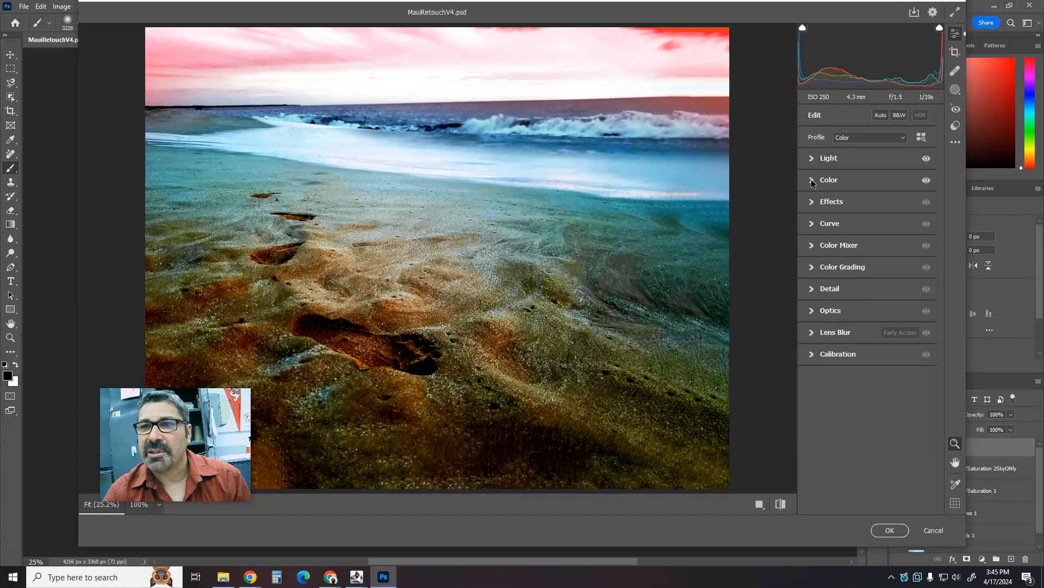
Set the Camera Raw effects to Texture -23 and Vignette -29, keeping Grain at 0.
click(810, 205)
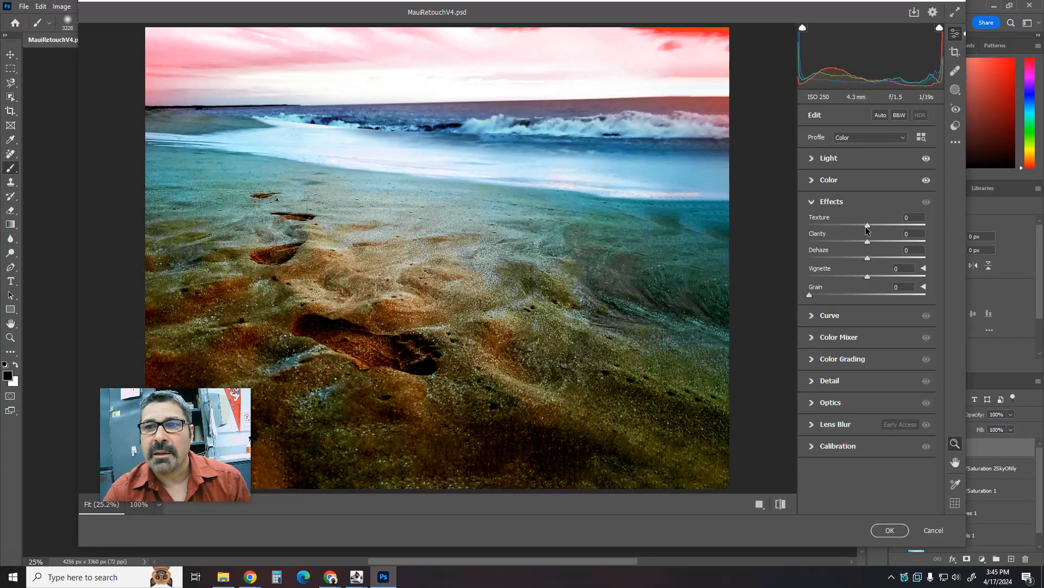
drag(866, 229, 826, 232)
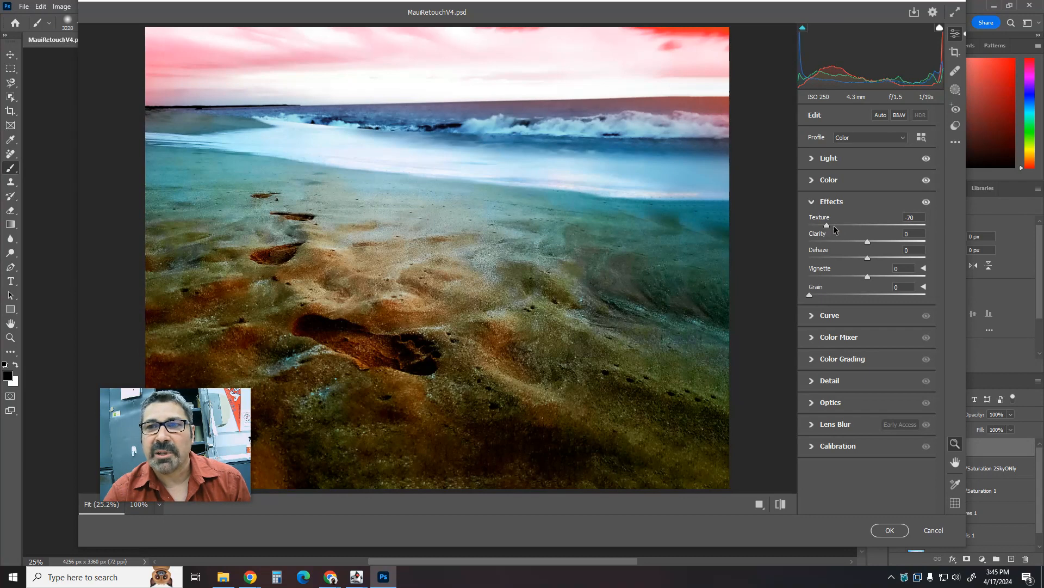
drag(852, 228, 855, 224)
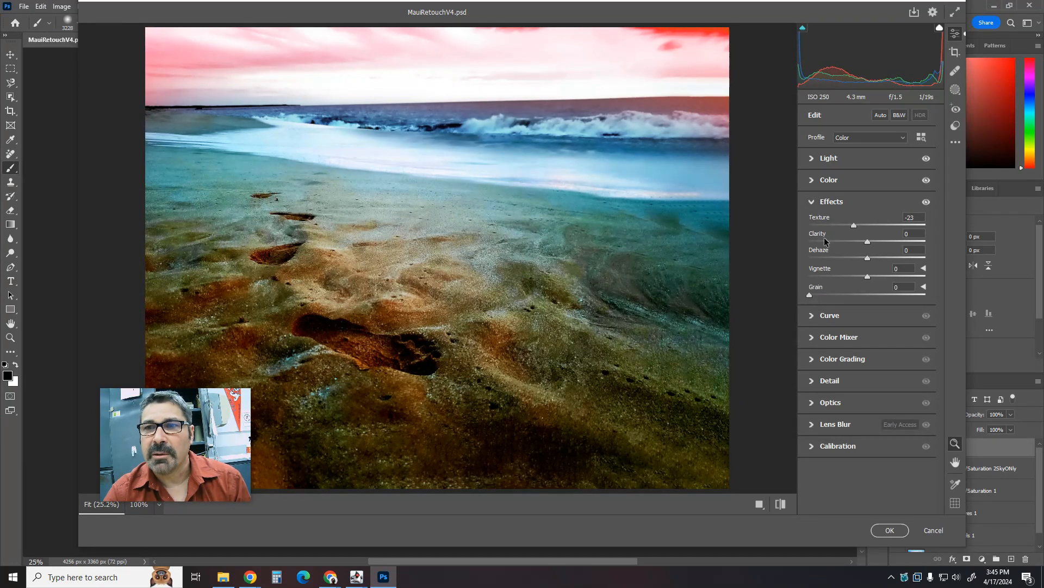
mouse_move(869, 276)
mouse_down()
mouse_move(856, 275)
mouse_move(889, 268)
mouse_move(852, 277)
mouse_up()
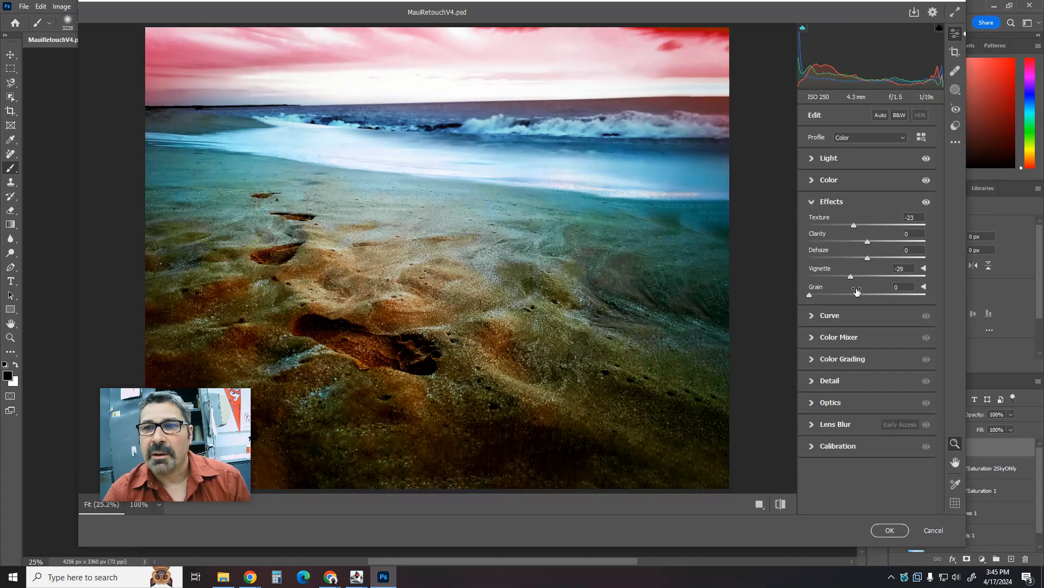
mouse_move(810, 295)
mouse_down()
mouse_move(953, 288)
mouse_move(804, 295)
mouse_up()
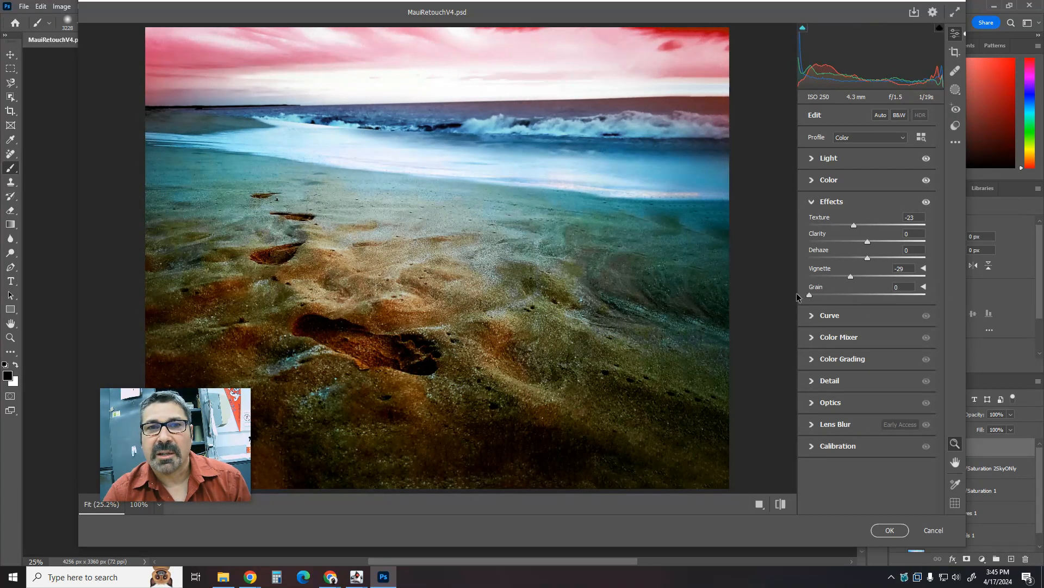
click(814, 200)
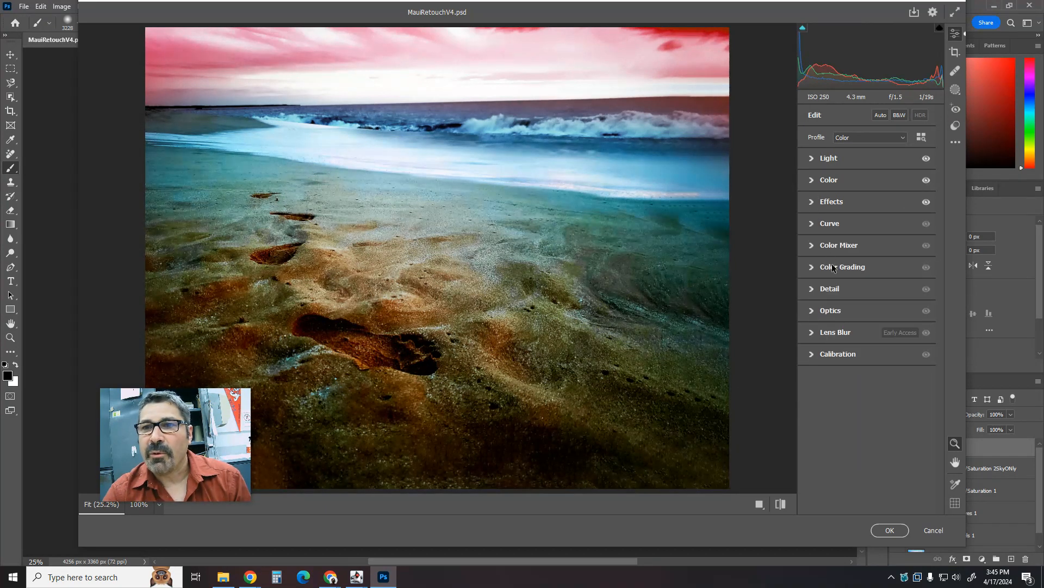
Set Noise Reduction to 9 in the detail adjustments and apply the Camera Raw filter to the merged layer.
click(815, 225)
click(816, 227)
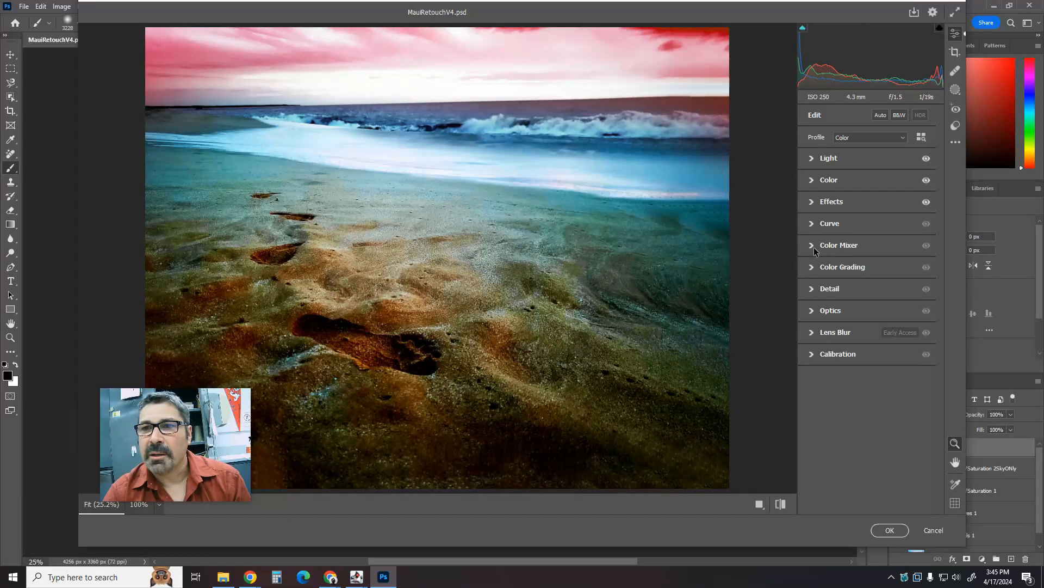
click(813, 248)
click(812, 247)
click(814, 290)
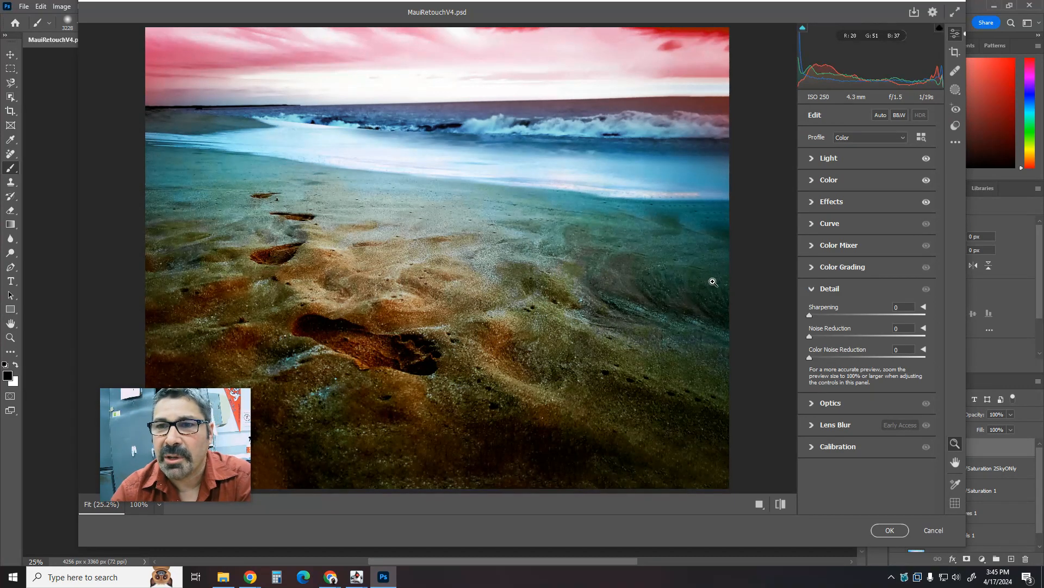
drag(811, 318, 822, 342)
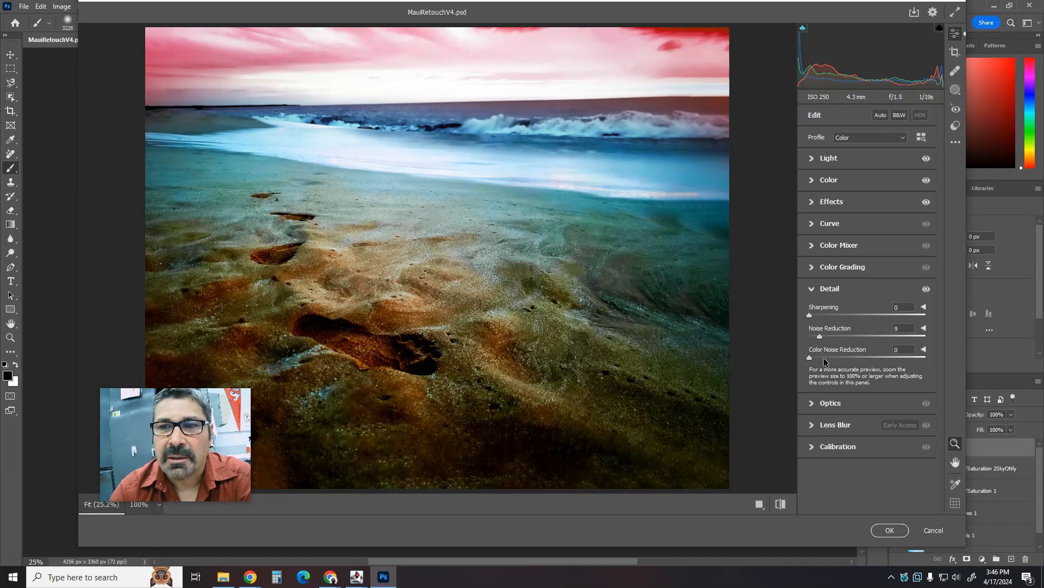
click(892, 531)
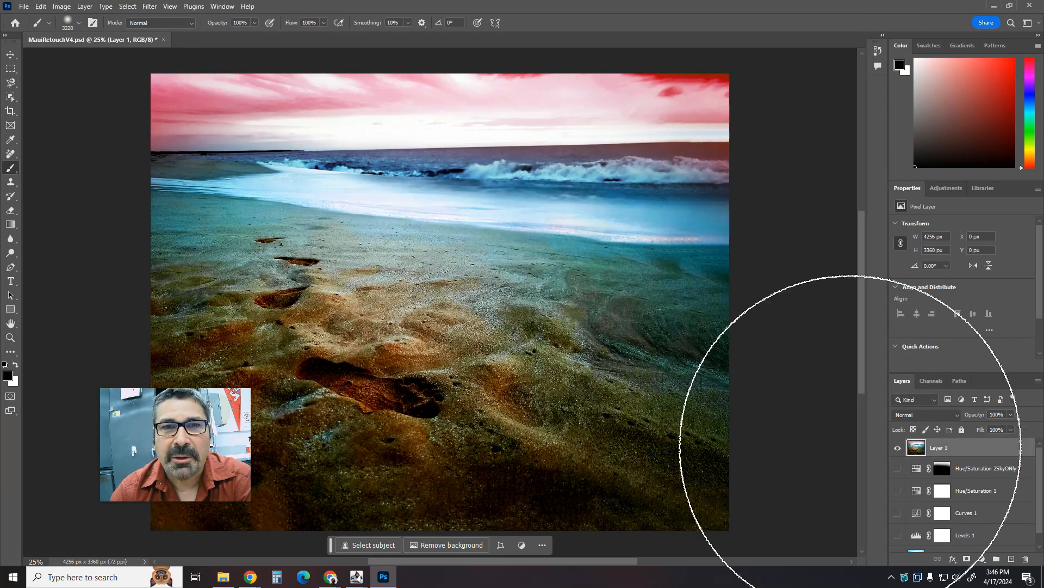
Show all the hidden adjustment layers and the Background beneath the merged layer.
drag(898, 467, 897, 522)
click(898, 534)
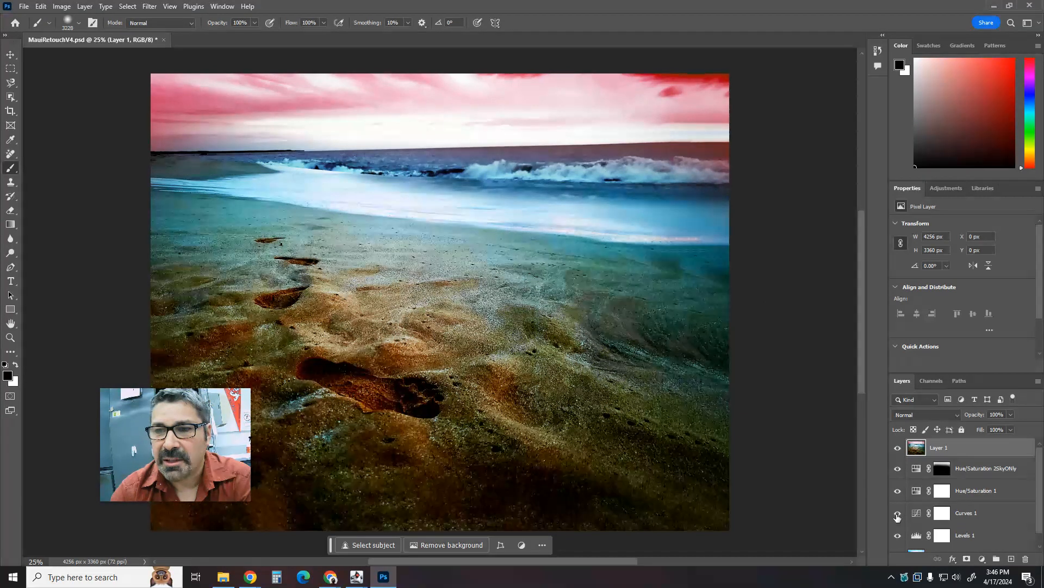
scroll(898, 517, down, 1)
click(898, 540)
scroll(905, 513, up, 1)
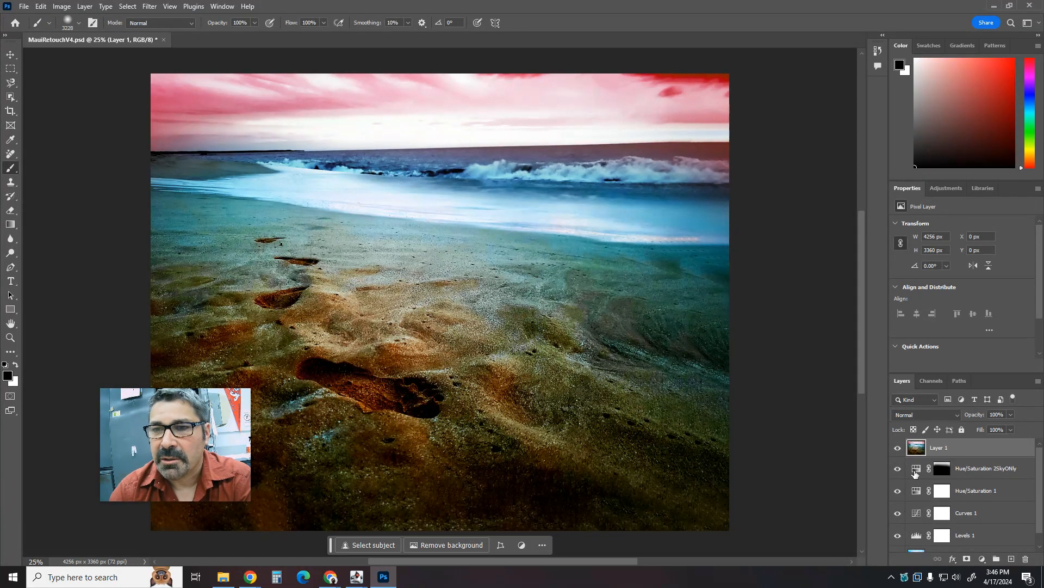
Compare the photo with and without the Camera Raw edits by hiding and showing the merged layer.
click(897, 450)
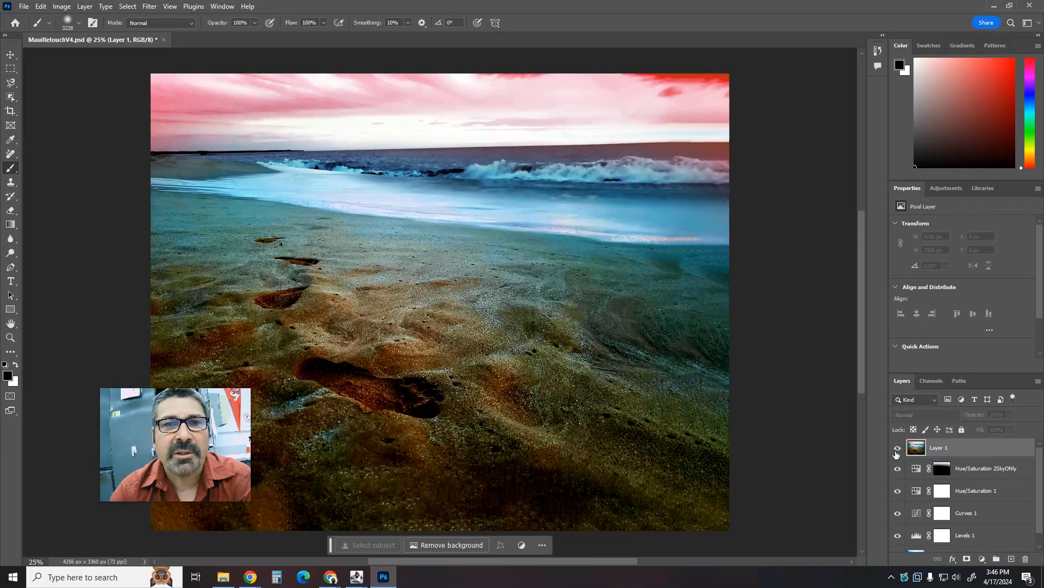
click(897, 450)
click(897, 451)
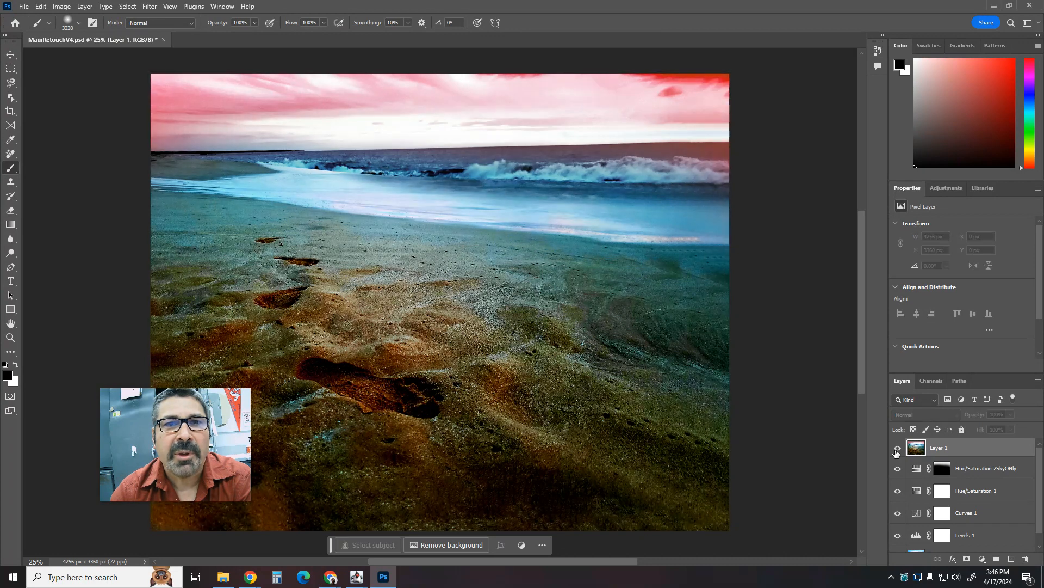
click(897, 451)
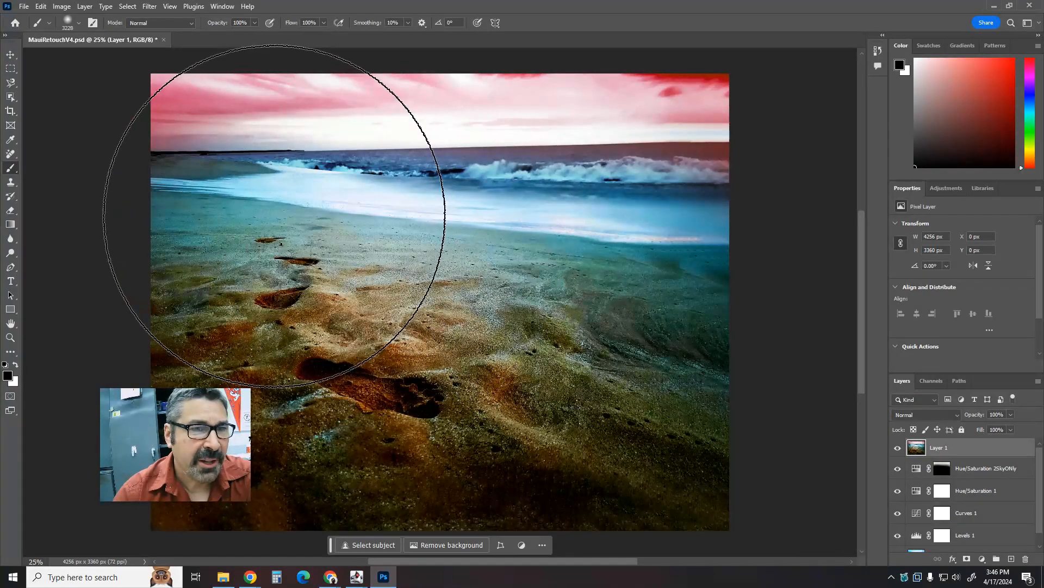
Export the retouched photo as a PNG named MauiFinishedV4.png in the RetouchingInPhotoshop2024 folder.
click(24, 7)
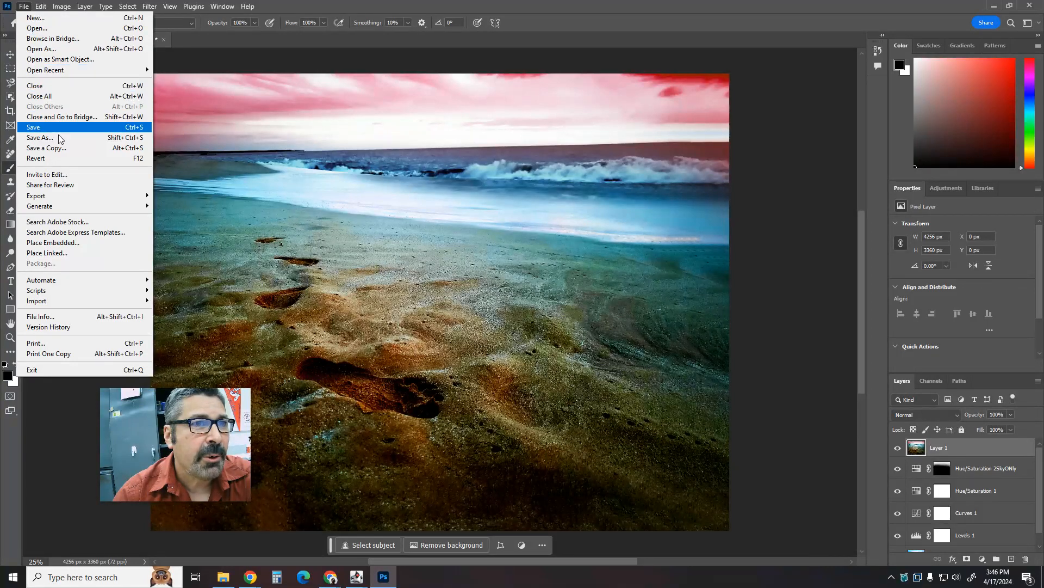
mouse_move(60, 199)
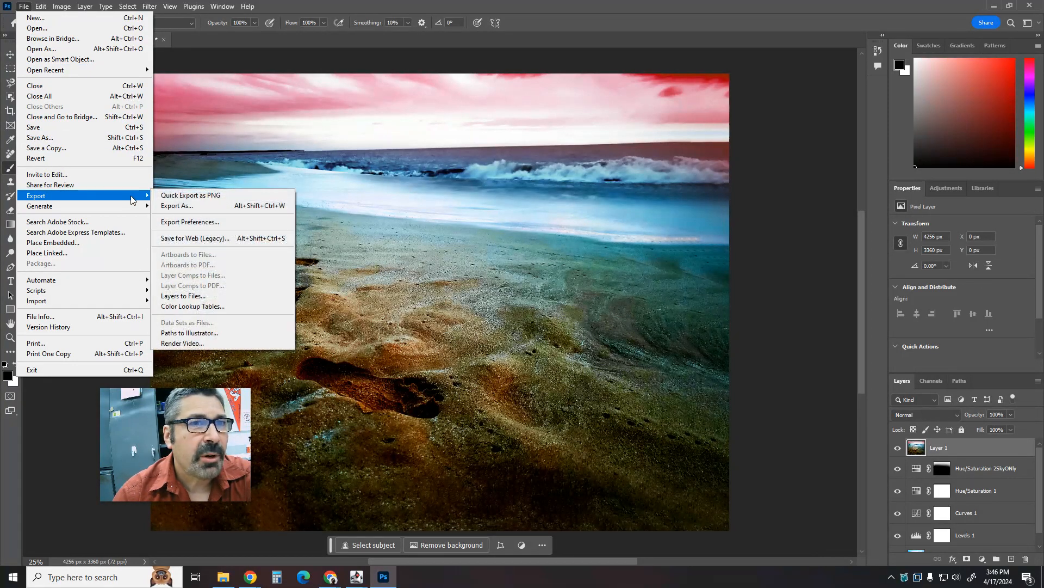
click(214, 199)
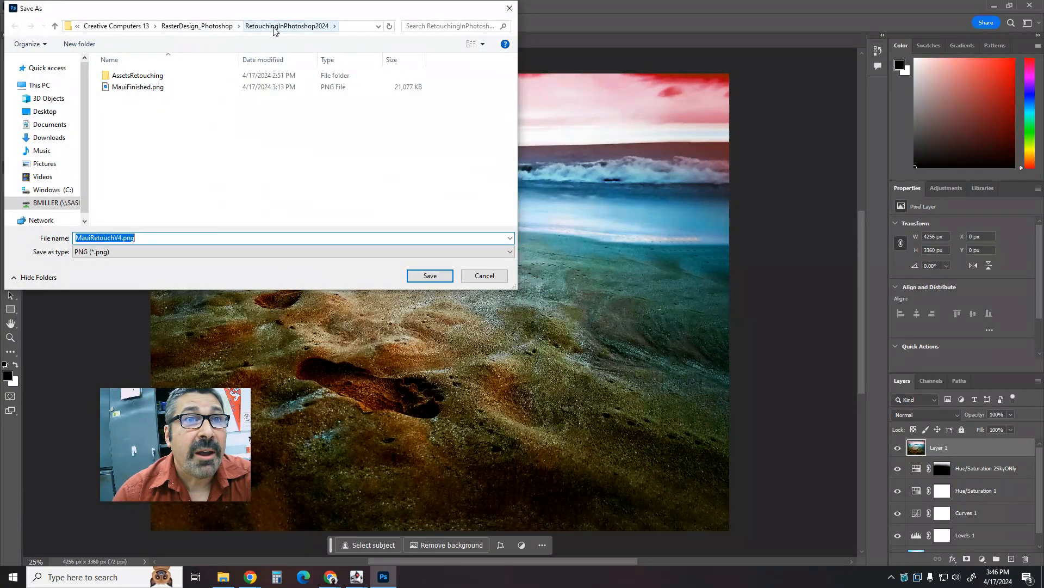
click(115, 238)
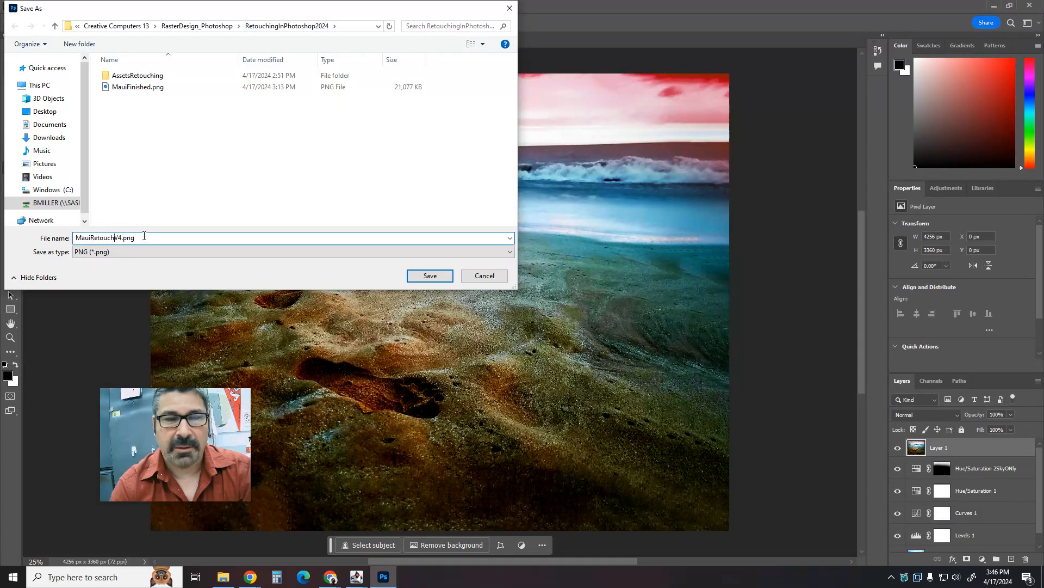
key(BackSpace)
key(BackSpace)
key(BackSpace)
key(BackSpace)
key(BackSpace)
key(BackSpace)
key(BackSpace)
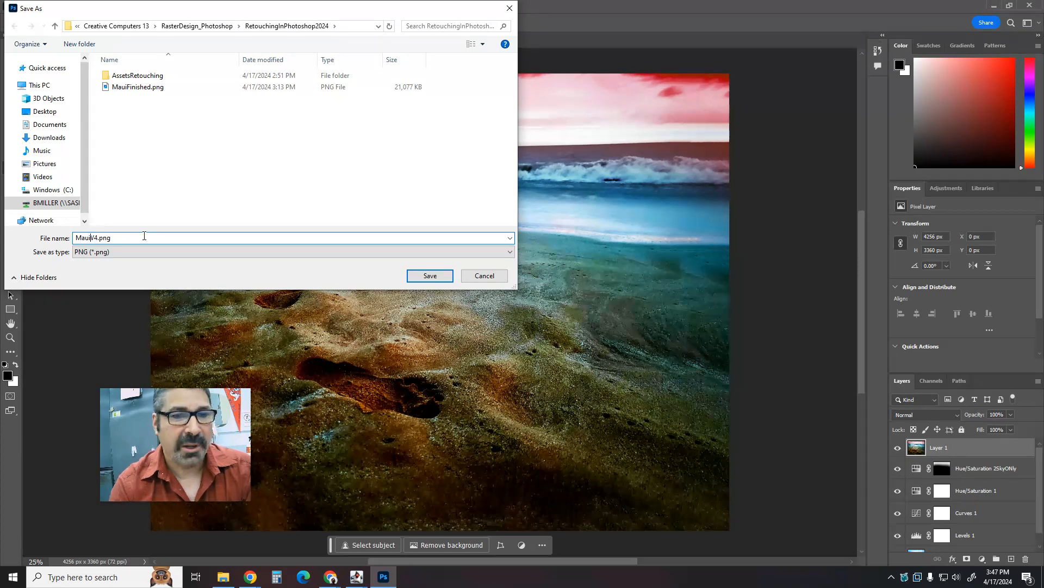
text(Finished)
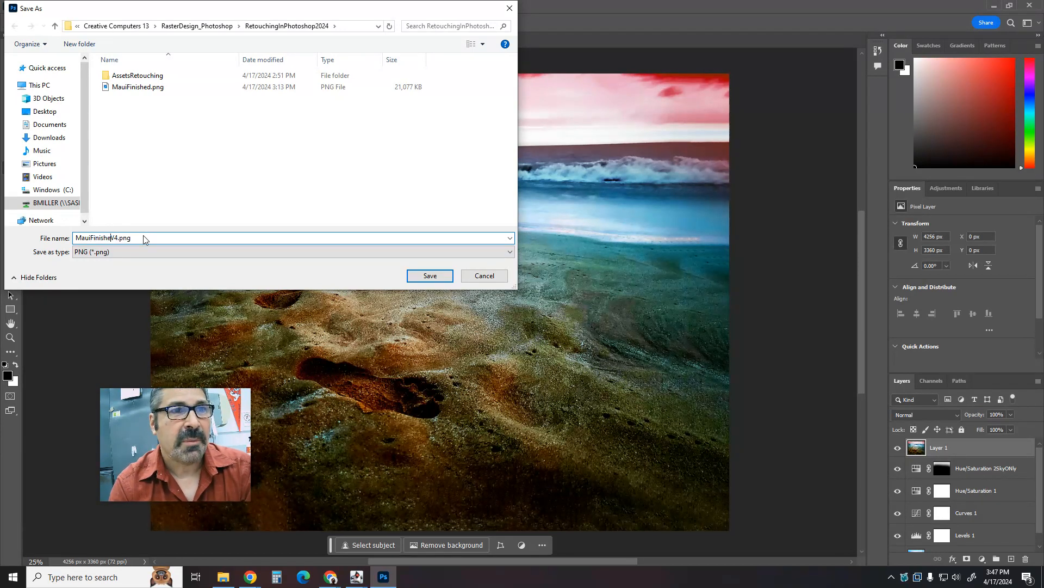
click(430, 276)
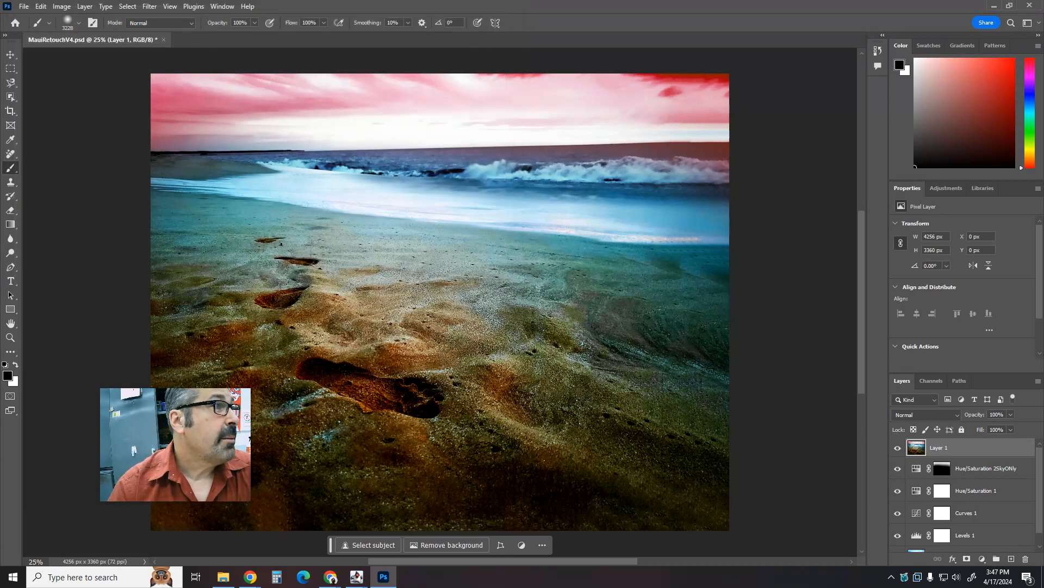
Switch to the scoring guide in Google Docs, maximize its window and review the guide from its beginning.
click(330, 577)
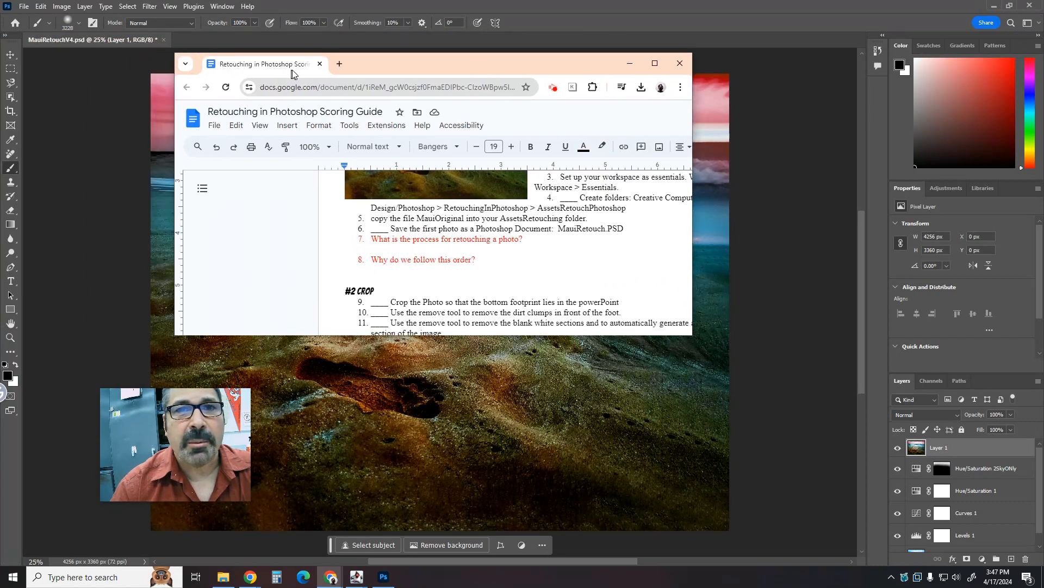
click(661, 66)
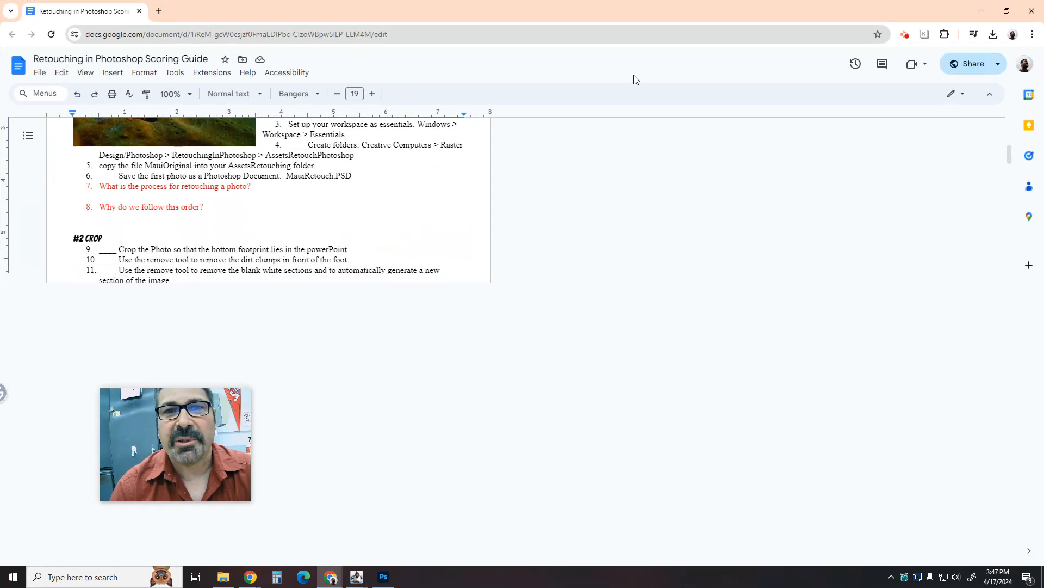
scroll(446, 246, up, 3)
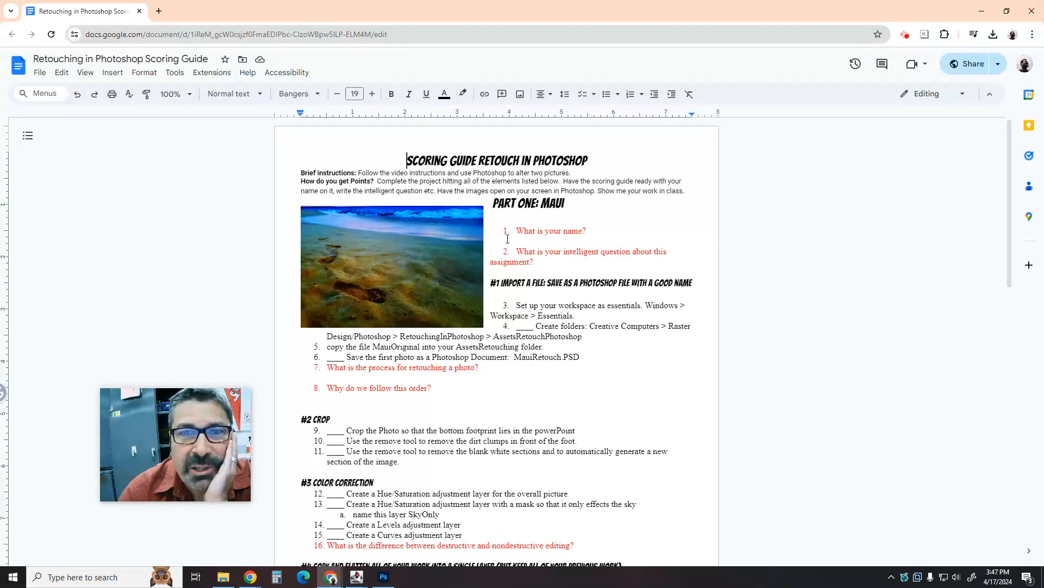
Review the Part One: Maui items in the scoring guide, from the opening questions through color correction, Camera Raw and photo export.
scroll(544, 262, down, 2)
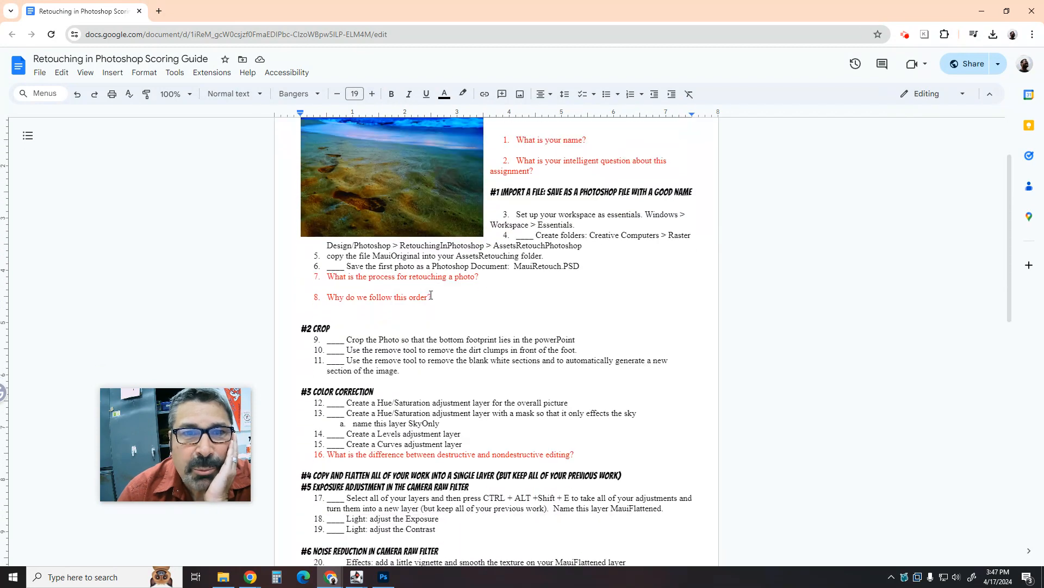
scroll(441, 281, up, 1)
scroll(414, 348, down, 4)
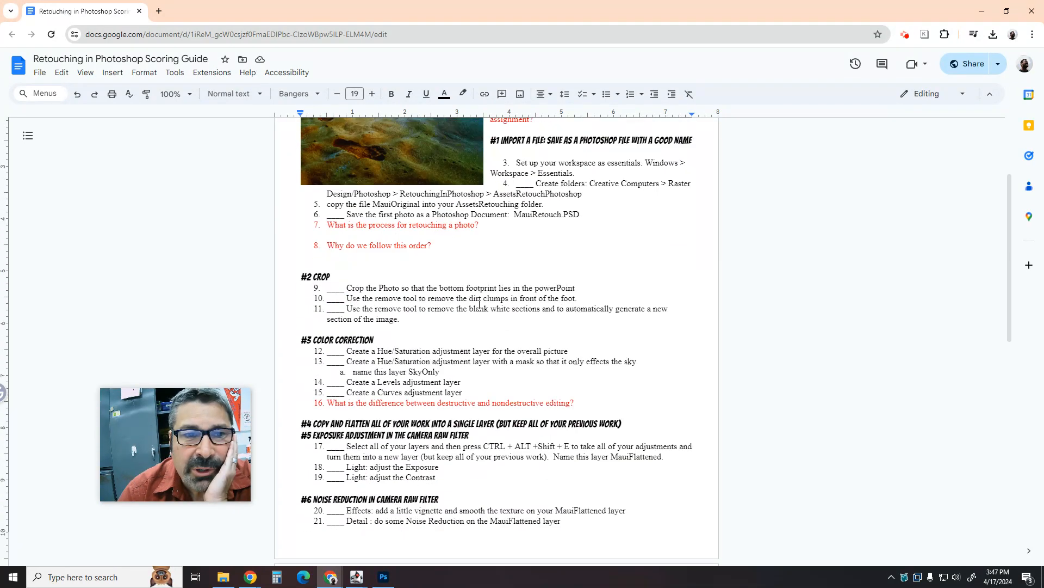
scroll(377, 441, up, 3)
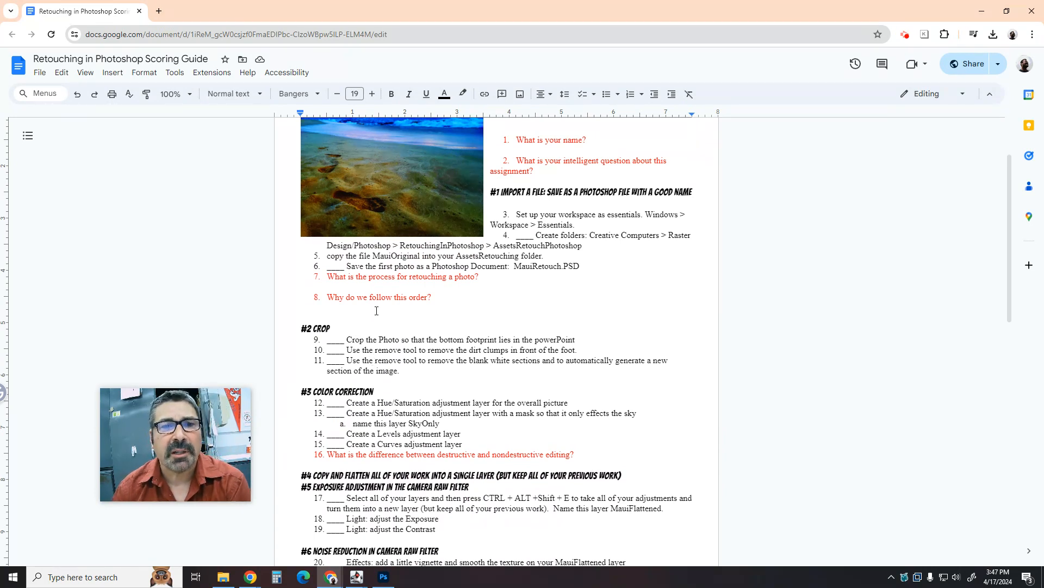
scroll(421, 360, down, 2)
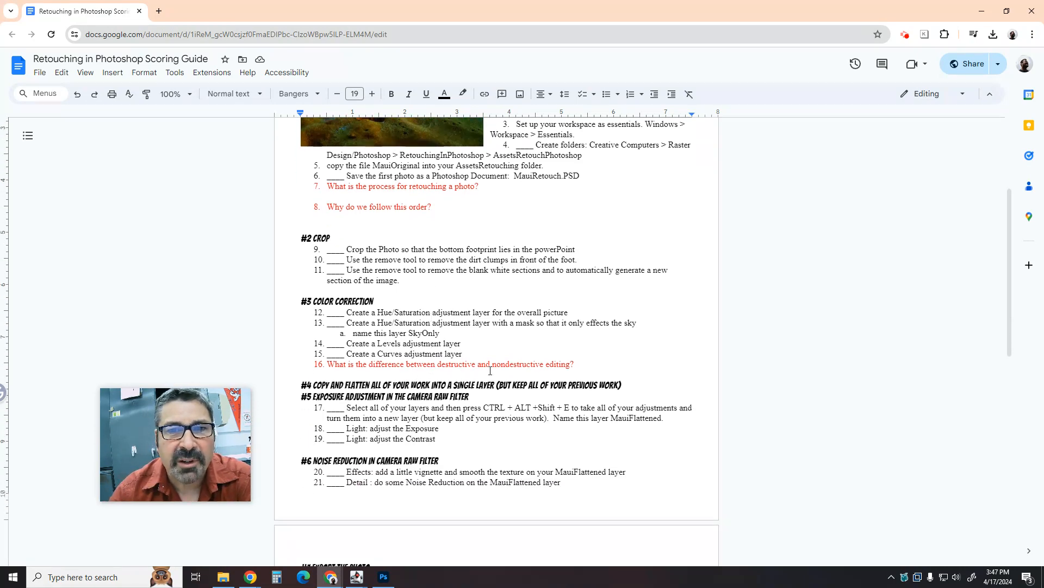
scroll(490, 371, down, 2)
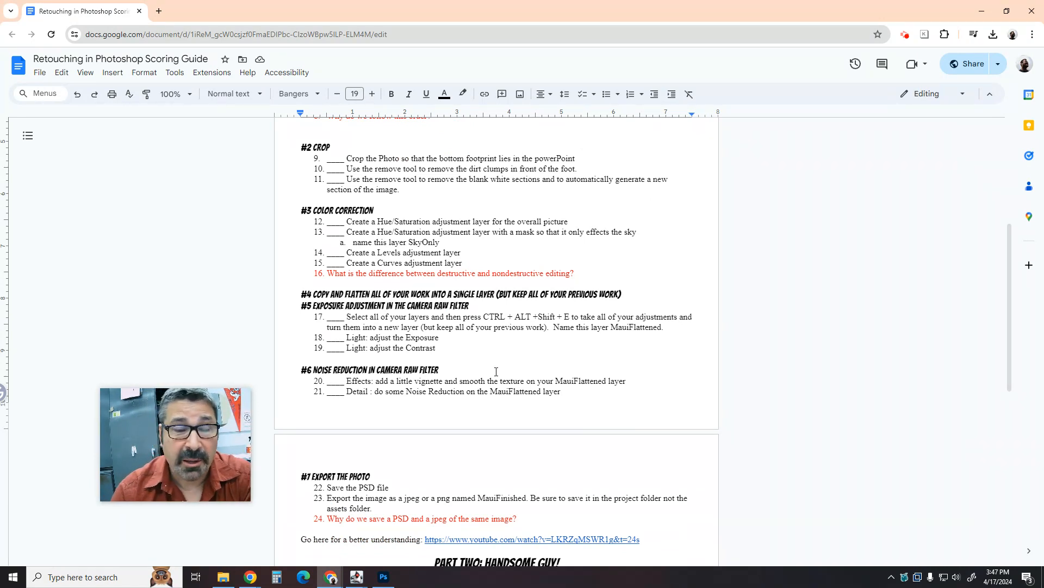
scroll(514, 351, down, 2)
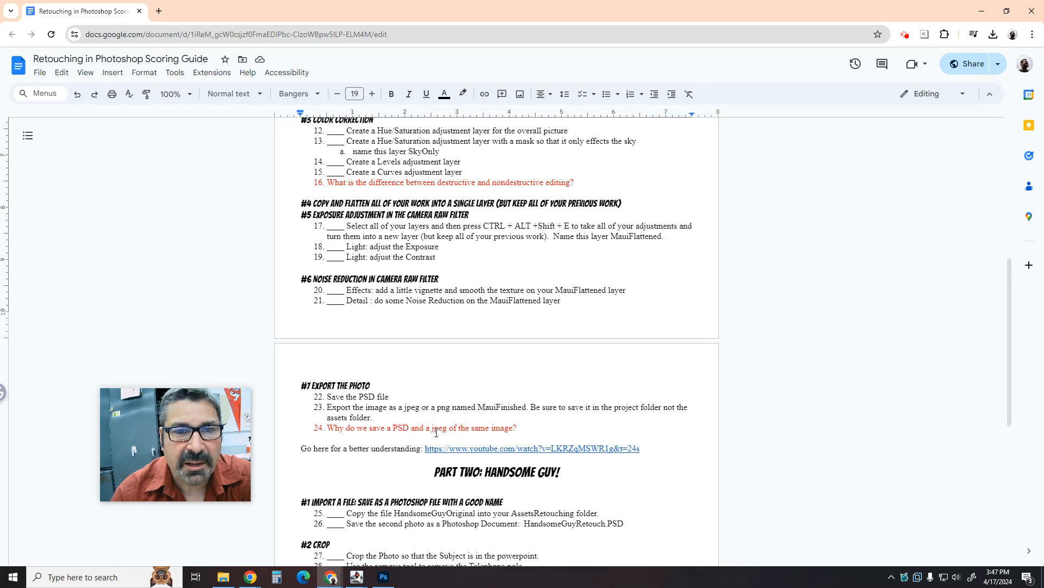
Replace the image format named in question 24 of the Export the Photo section with "png".
drag(447, 429, 434, 430)
key(BackSpace)
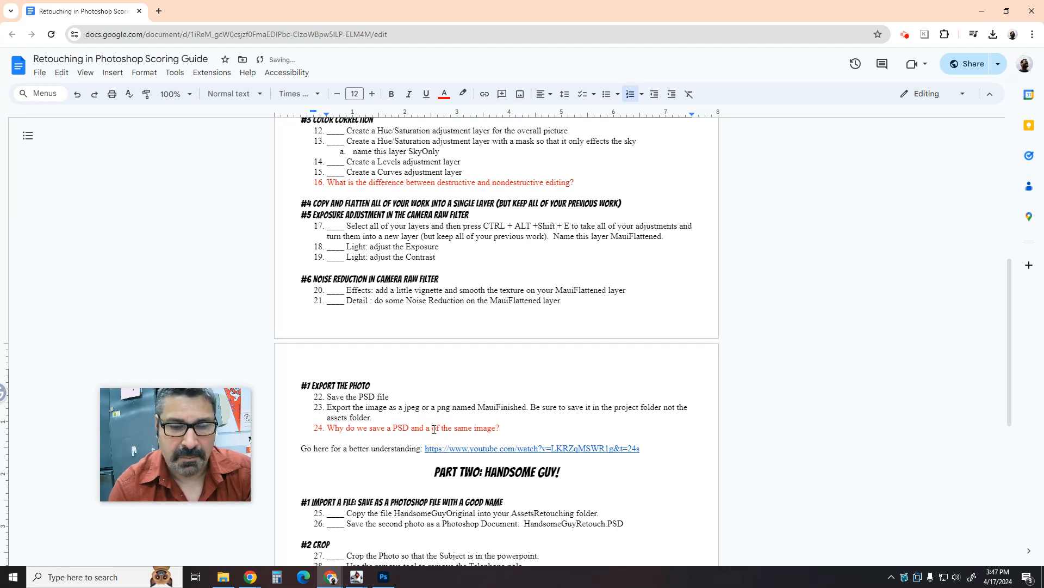
text(j )
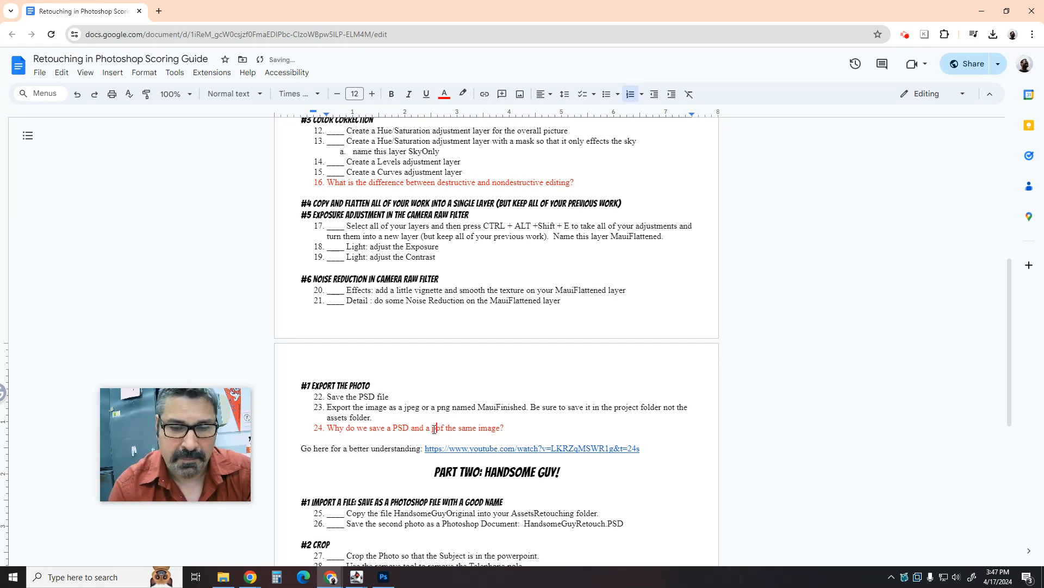
text(pg)
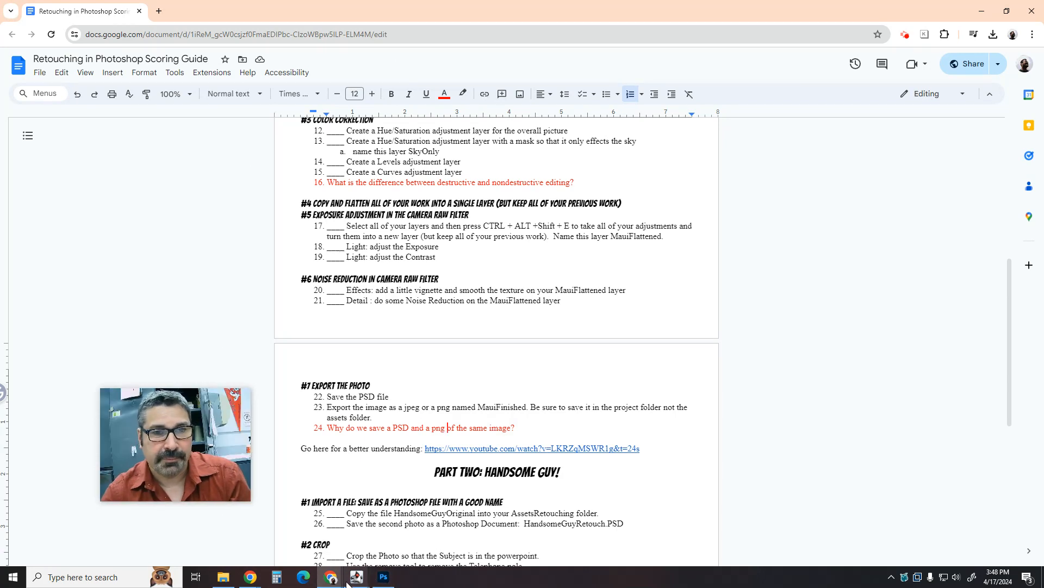
mouse_move(331, 577)
click(323, 534)
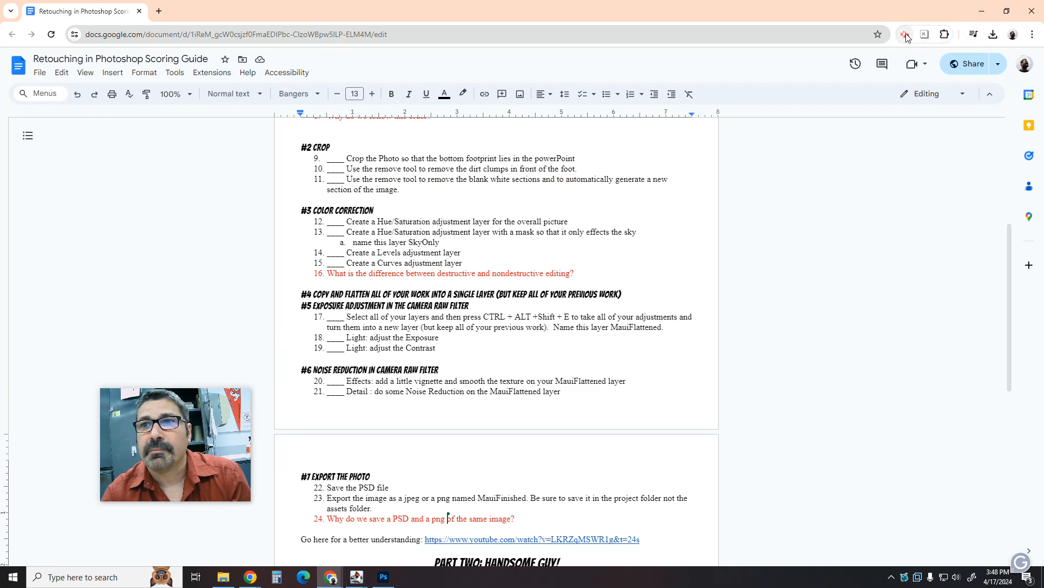
drag(835, 12, 0, 129)
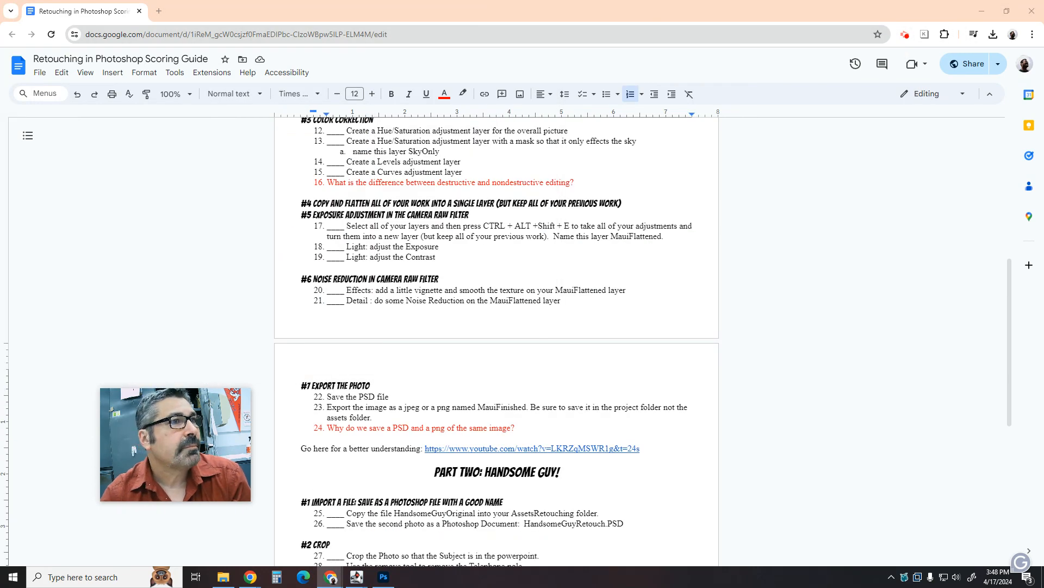